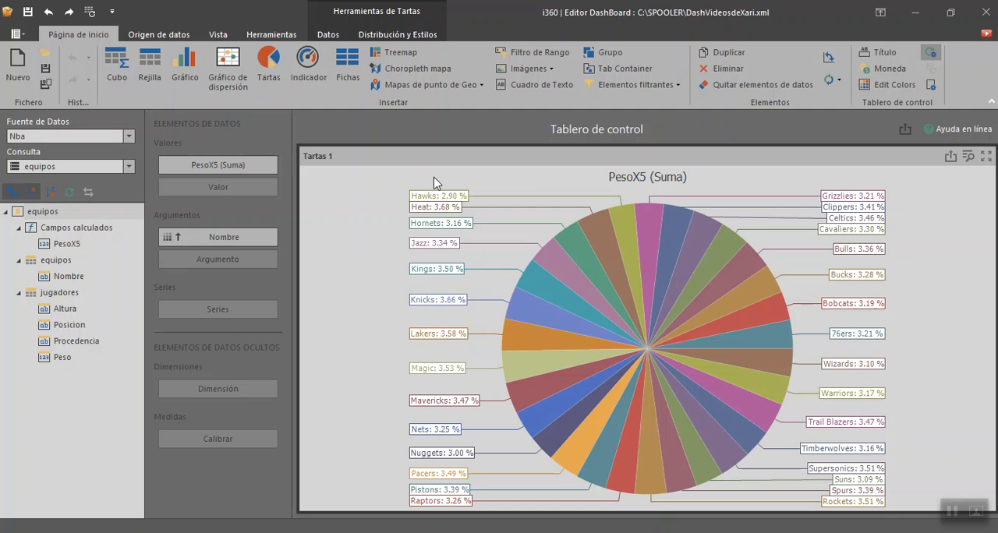
Step: Delete the Tartas 1 pie chart from the dashboard and insert a Cubo item in its place
right_click(434, 178)
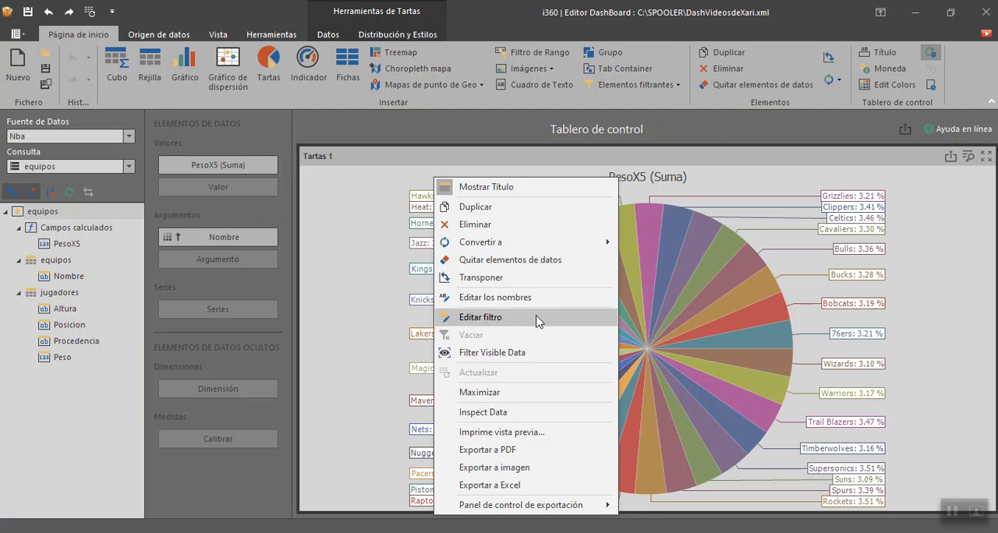
left_click(536, 226)
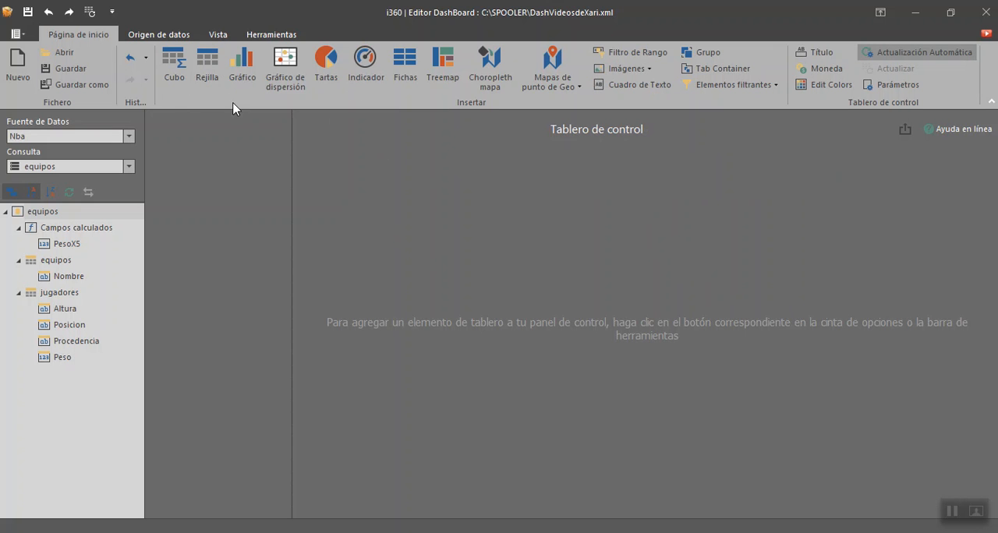
left_click(177, 66)
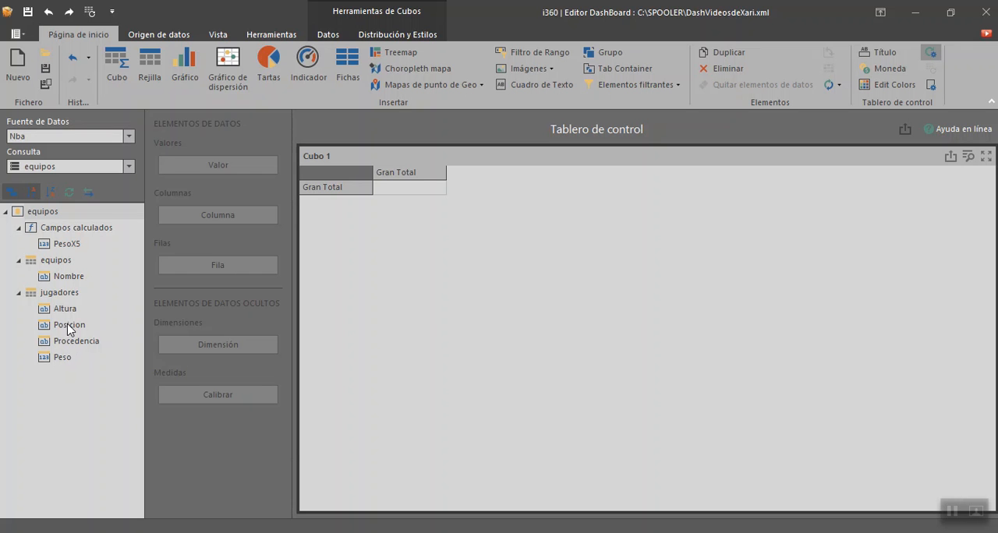
Step: Add the Nombre field of equipos to the cube's rows and widen the row header column to fit the team names
left_click_drag(66, 281, 212, 274)
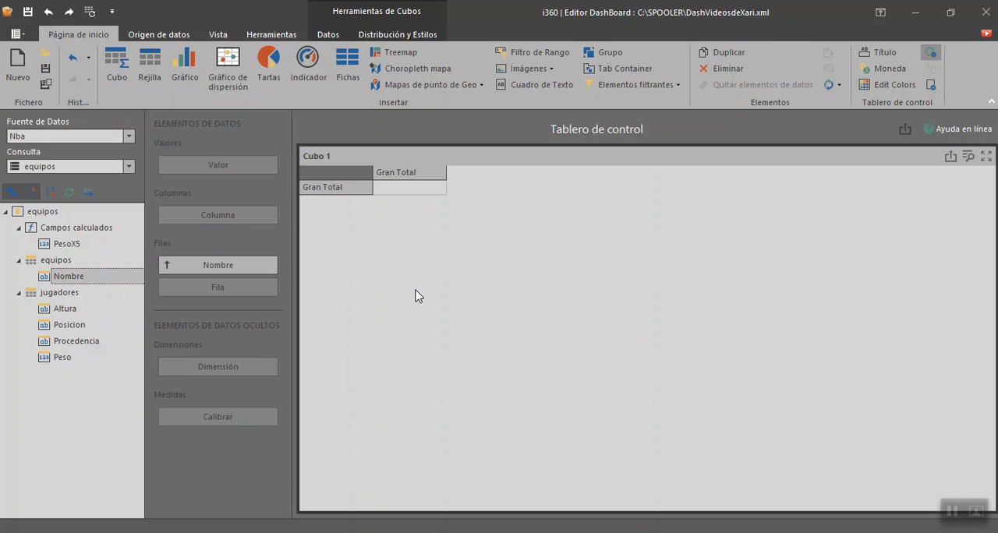
left_click_drag(371, 180, 412, 180)
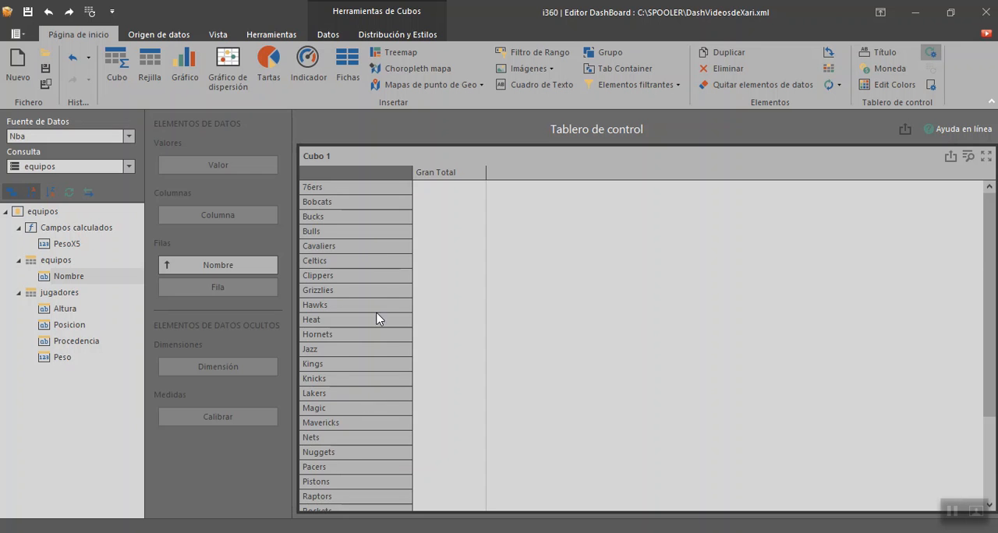
scroll(379, 343, "down", 3)
scroll(375, 368, "up", 3)
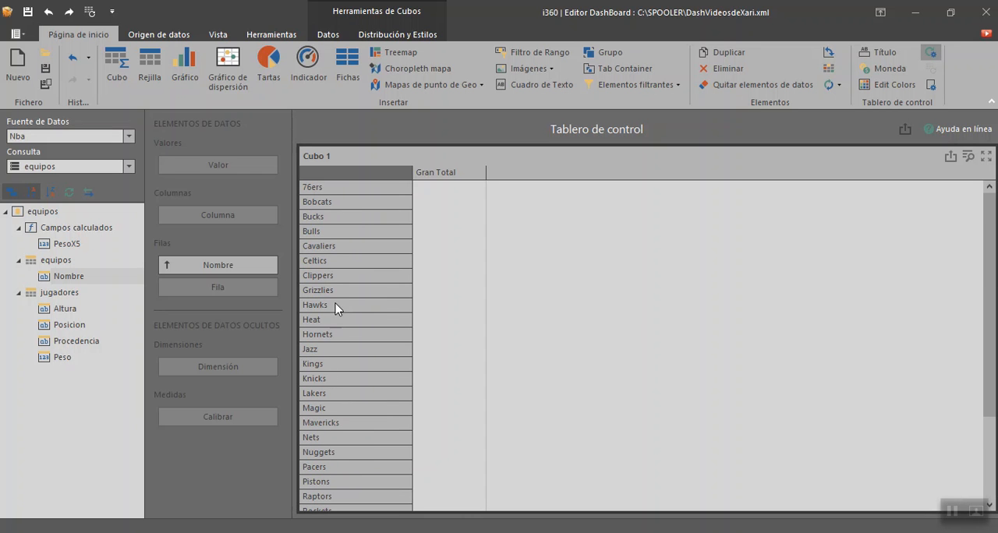
Step: Add the Procedencia field of jugadores to the cube both as its column and as its value
left_click_drag(68, 278, 92, 279)
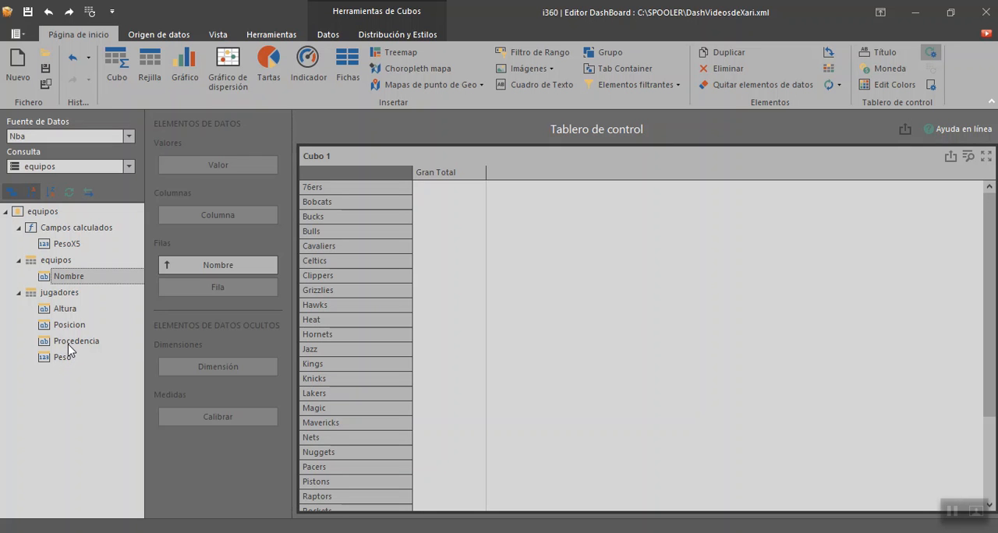
left_click_drag(70, 348, 213, 217)
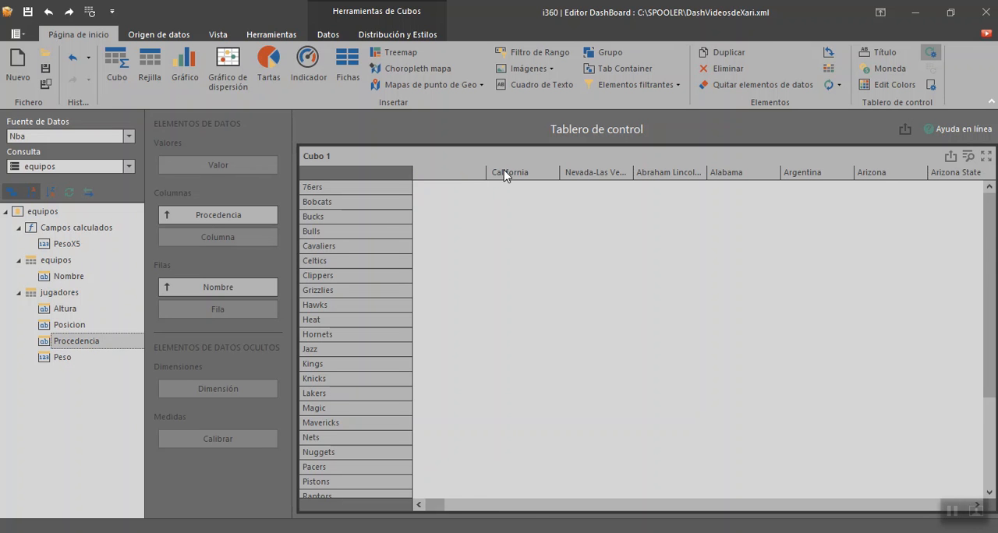
mouse_move(425, 508)
left_mouse_down()
mouse_move(943, 513)
mouse_move(425, 515)
left_mouse_up()
left_click_drag(74, 341, 220, 167)
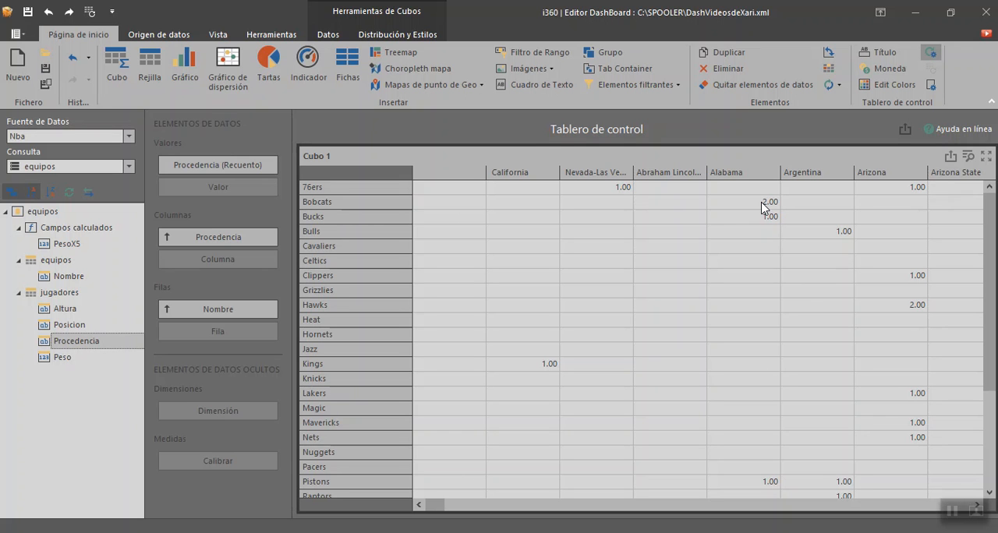
Step: Examine the cube's Procedencia counts for Bobcats under Alabama and Hawks under Arizona
left_click(762, 202)
left_click(911, 306)
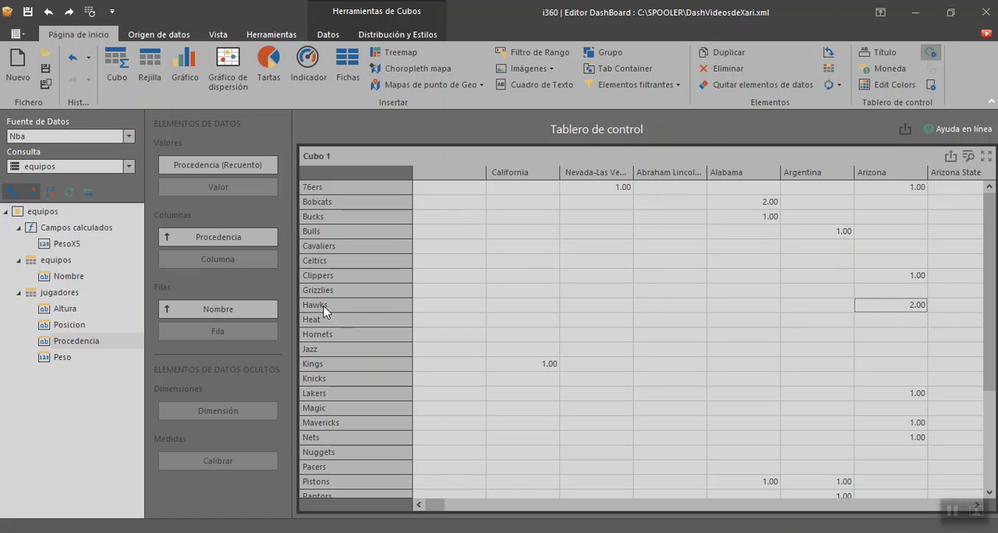
right_click(887, 312)
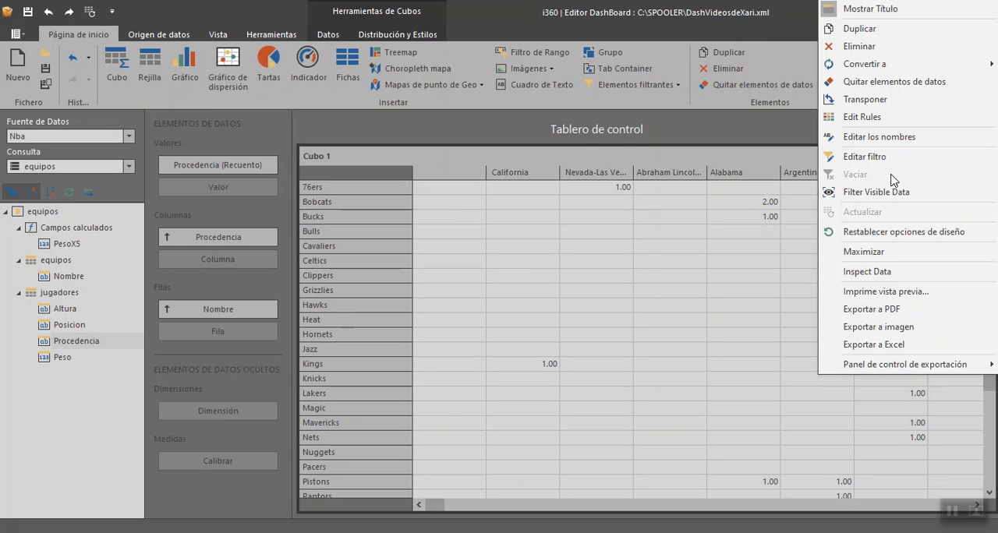
left_click(785, 316)
left_click(897, 305)
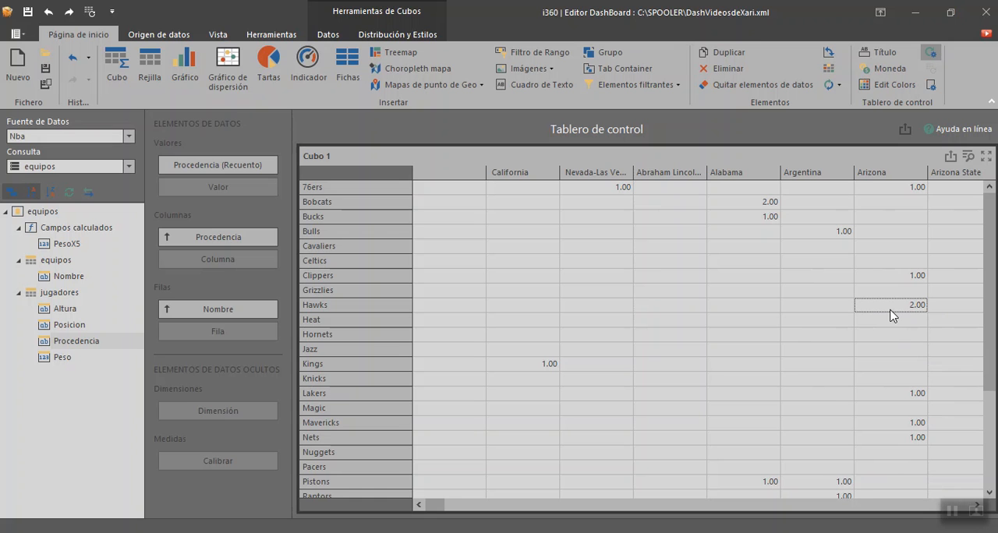
left_click(56, 293)
right_click(69, 292)
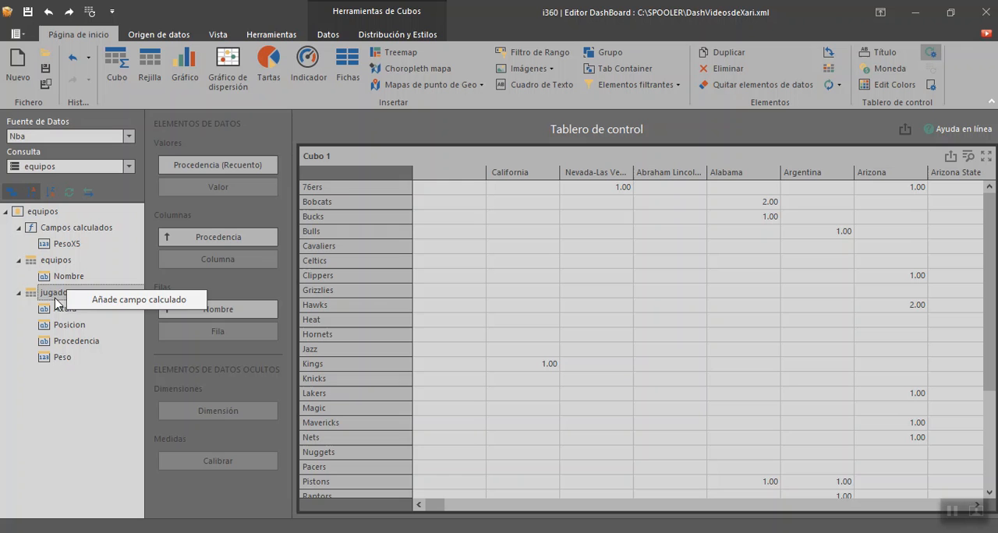
left_click(53, 292)
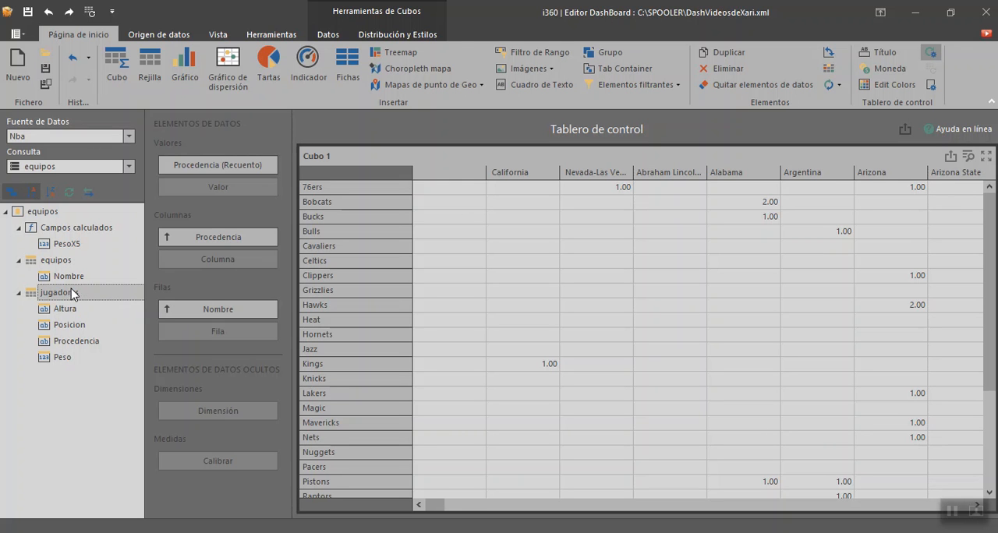
Step: Open the equipos query in the Query Builder and include the Nombre column of the jugadores table
left_click(158, 34)
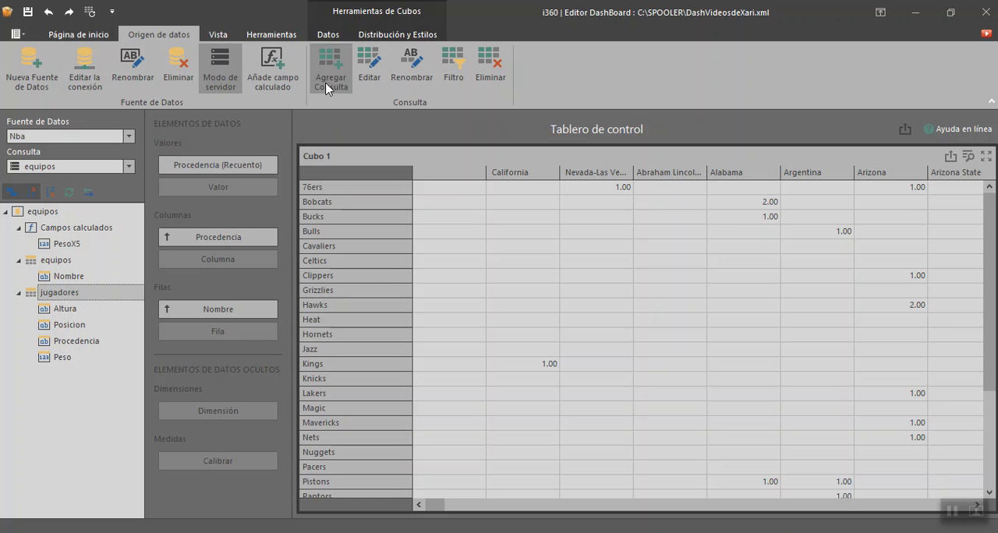
left_click(369, 69)
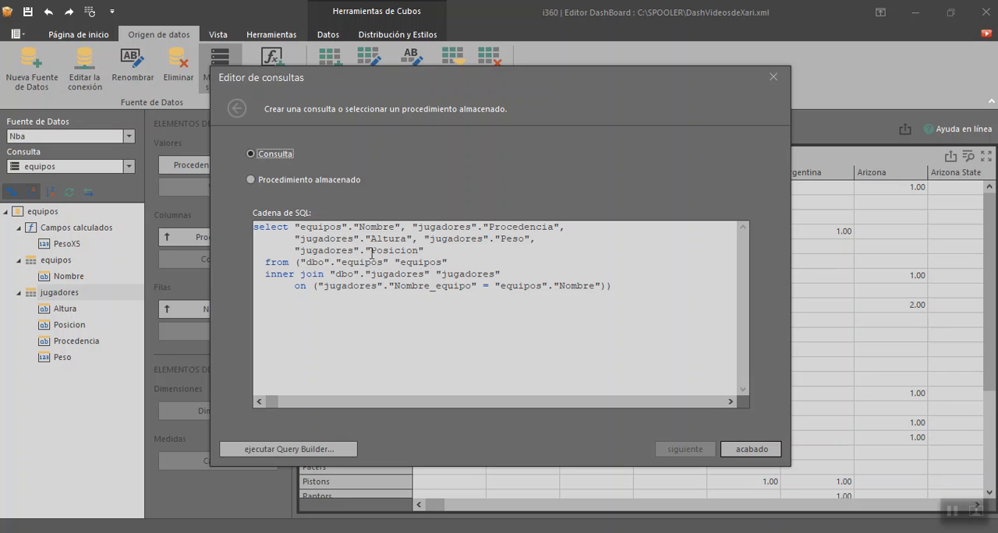
left_click(300, 450)
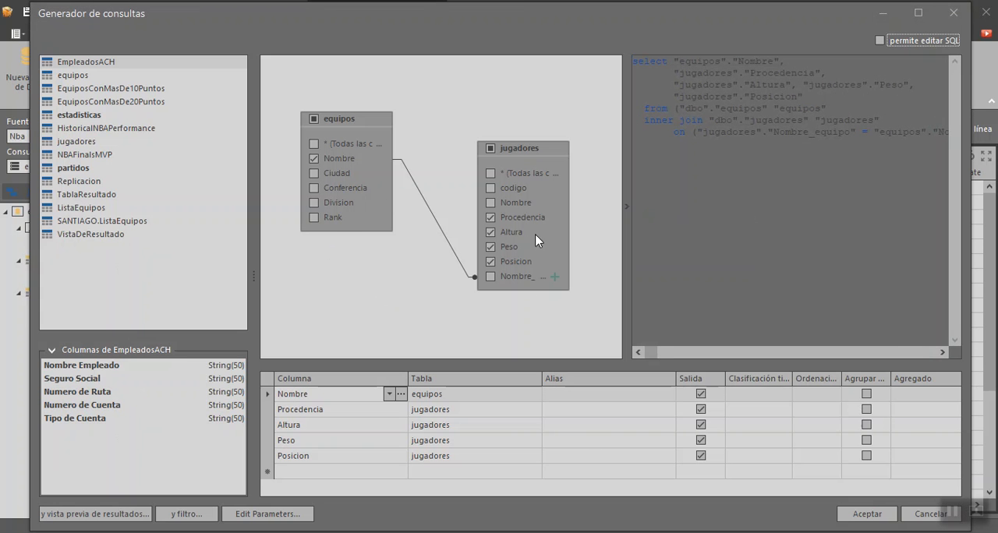
left_click(491, 203)
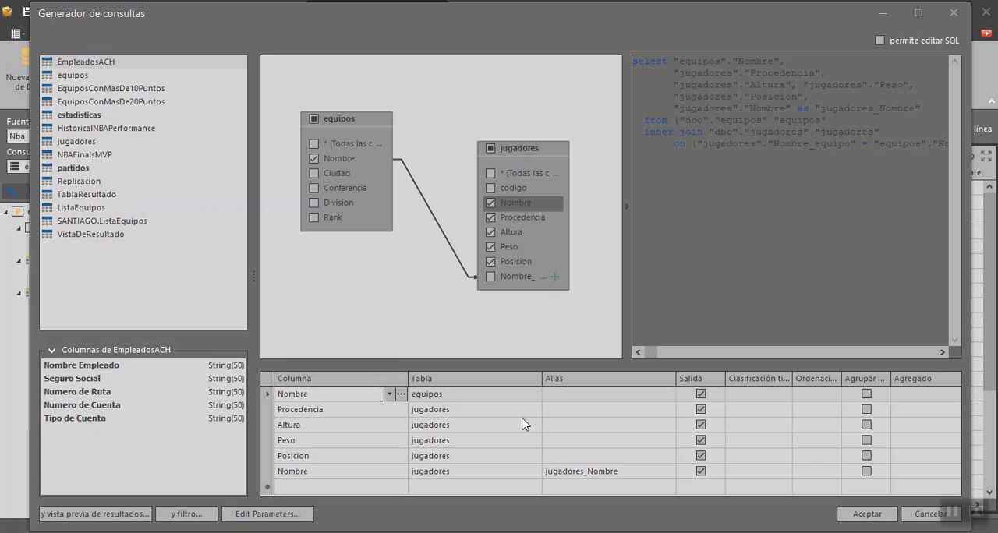
Step: Check the alias of the jugadores Nombre column and preview the query's results
left_click(623, 473)
left_click_drag(629, 472, 536, 474)
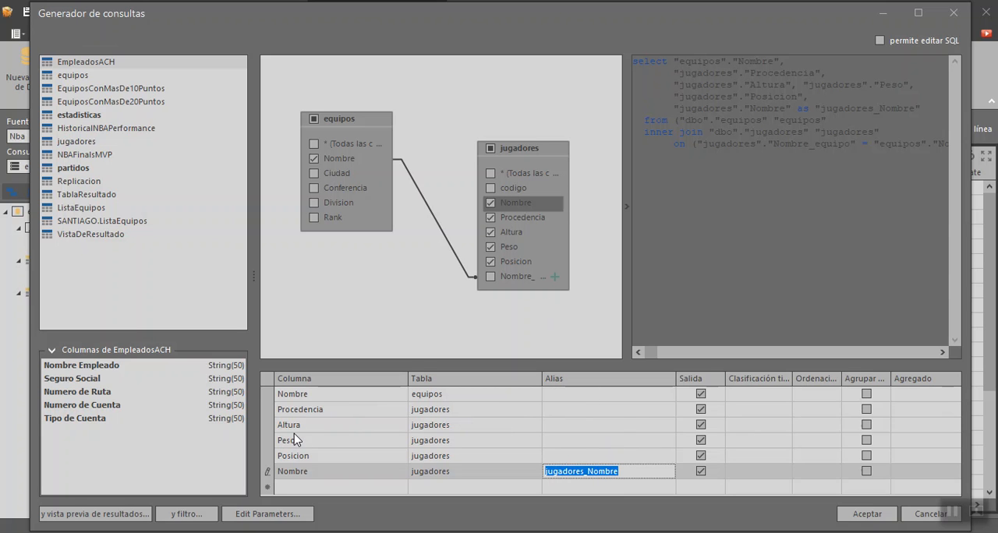
left_click(590, 472)
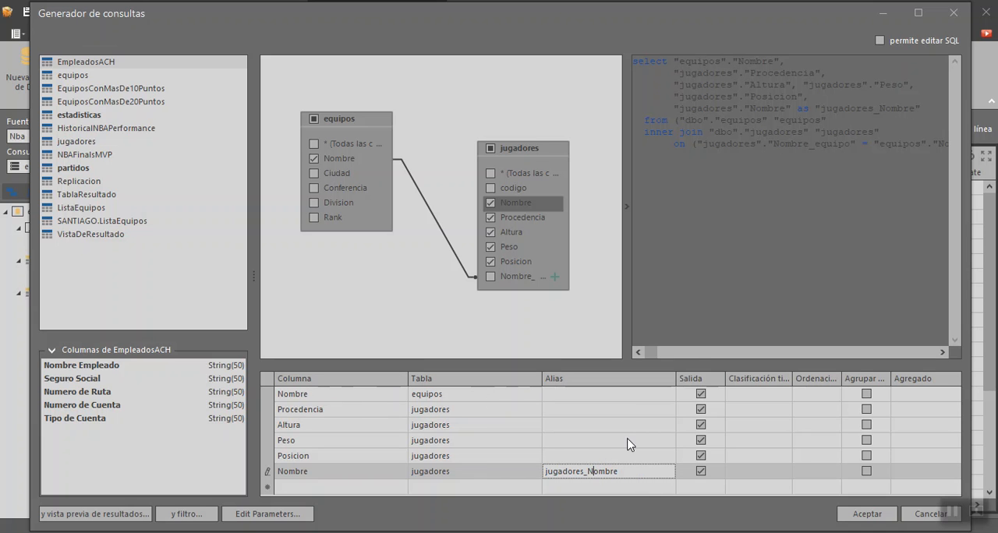
left_click(131, 512)
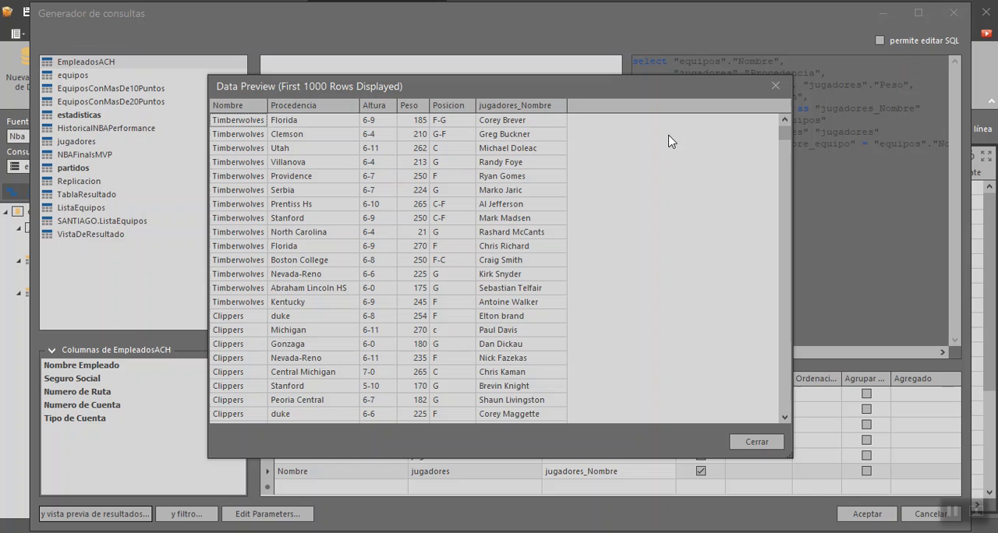
left_click(776, 95)
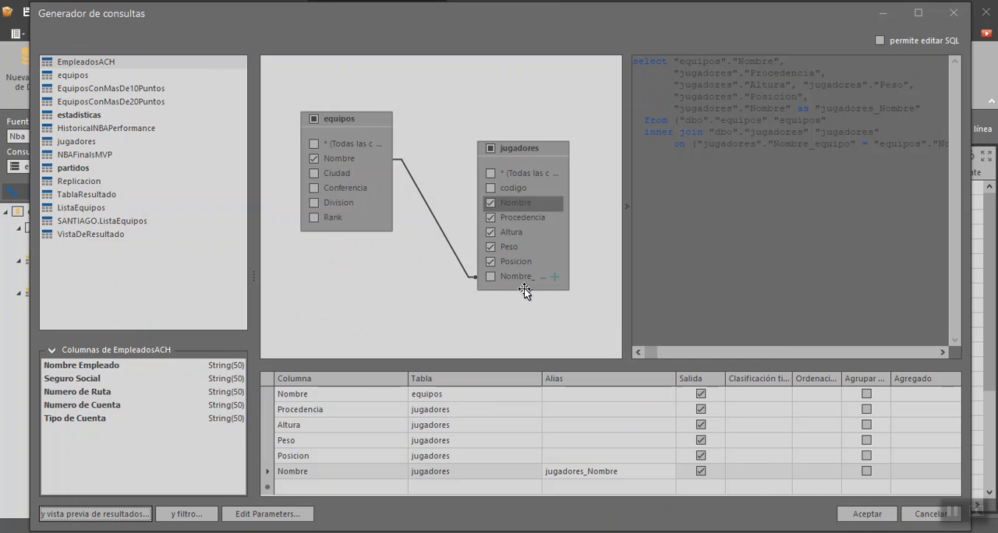
Step: Shift the jugadores table slightly in the query diagram and include the Division column of the equipos table
left_click(558, 287)
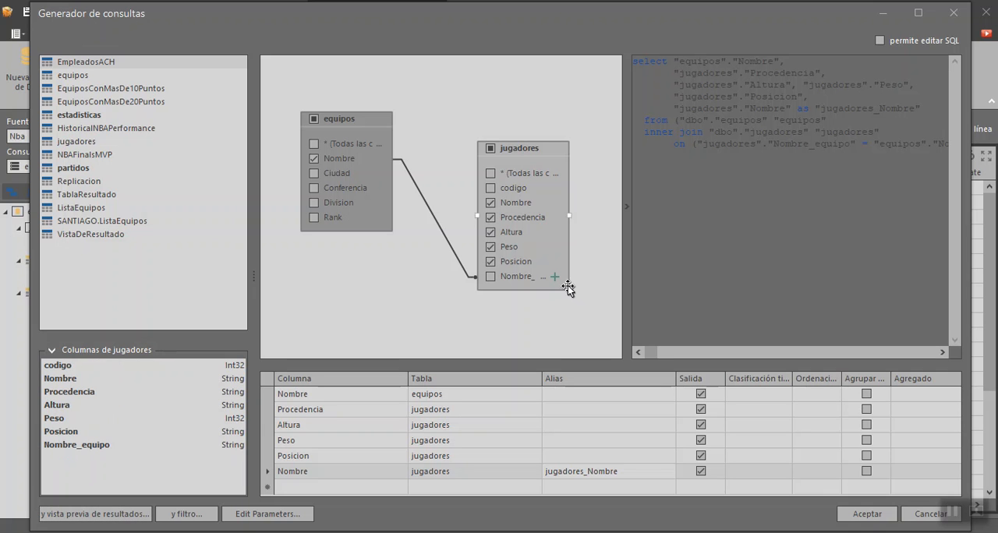
mouse_move(567, 285)
left_mouse_down()
mouse_move(584, 303)
mouse_move(577, 276)
left_mouse_up()
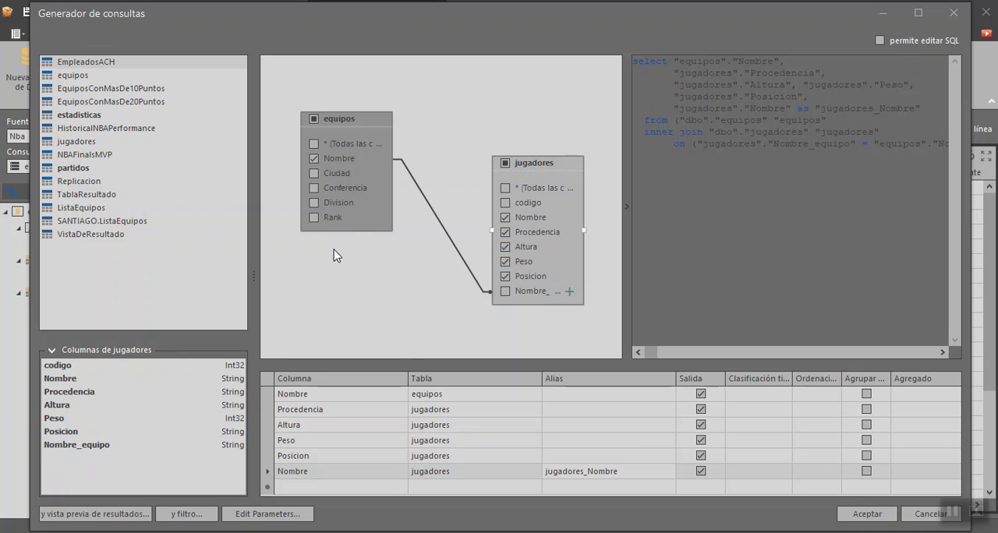
left_click(314, 203)
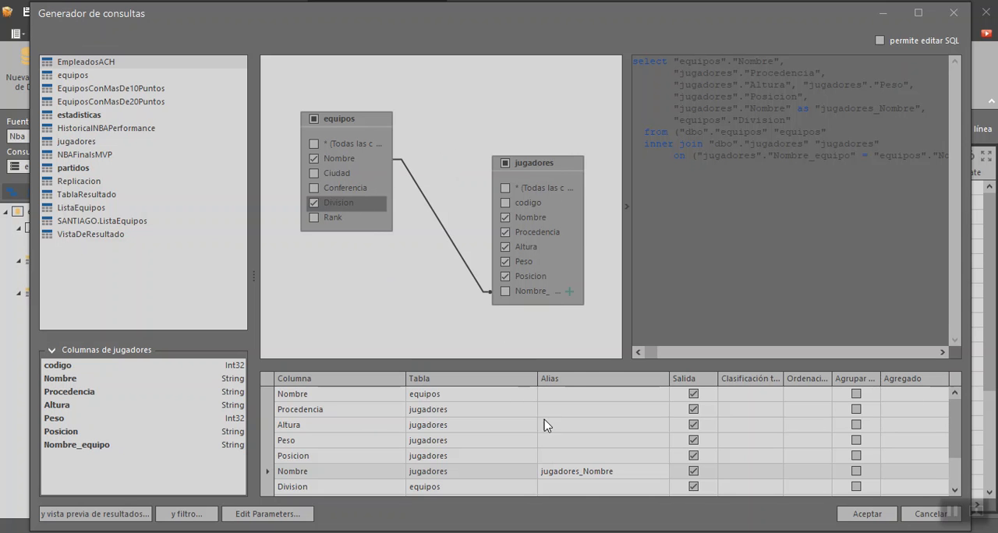
Step: Preview the query results with the Division column, close the preview and save the edited query
left_click(86, 514)
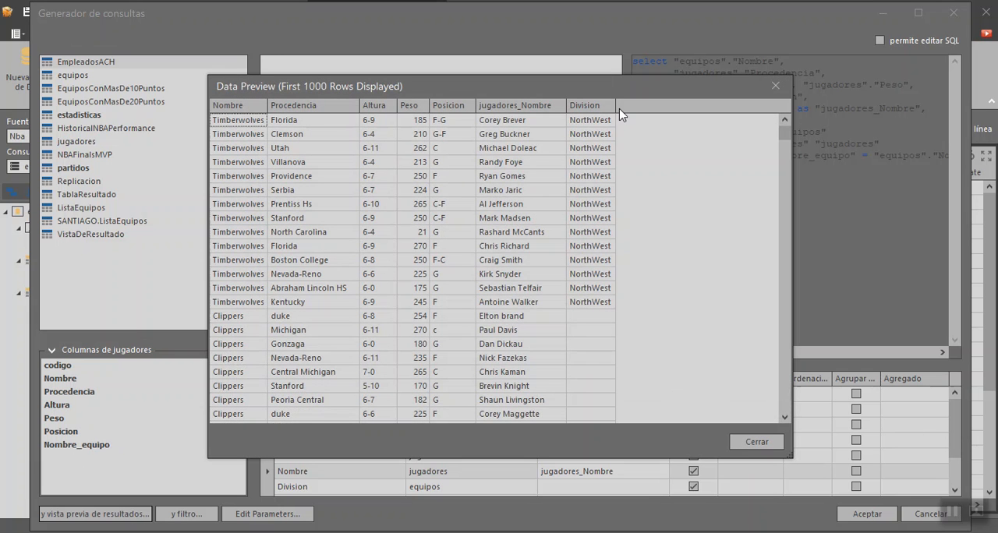
left_click_drag(785, 138, 772, 156)
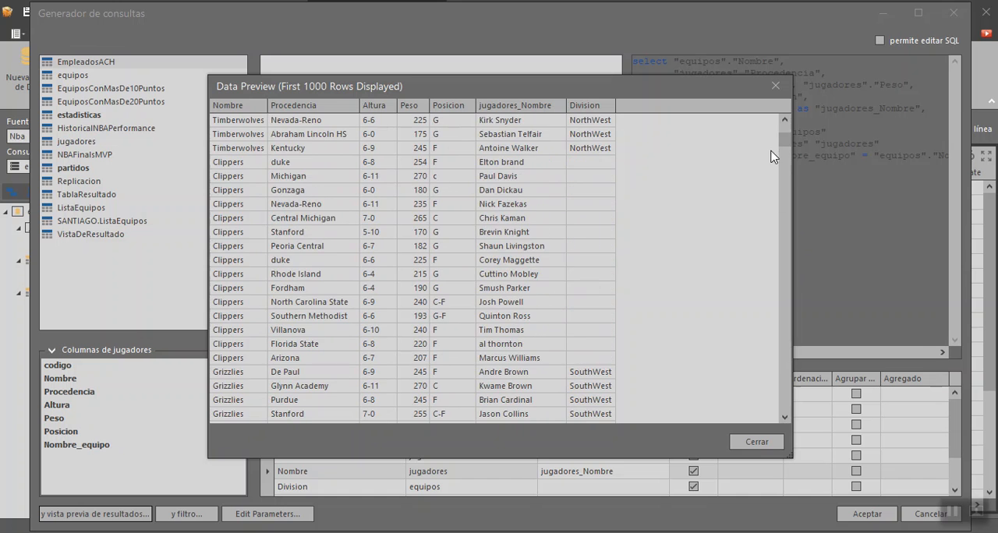
left_click(755, 442)
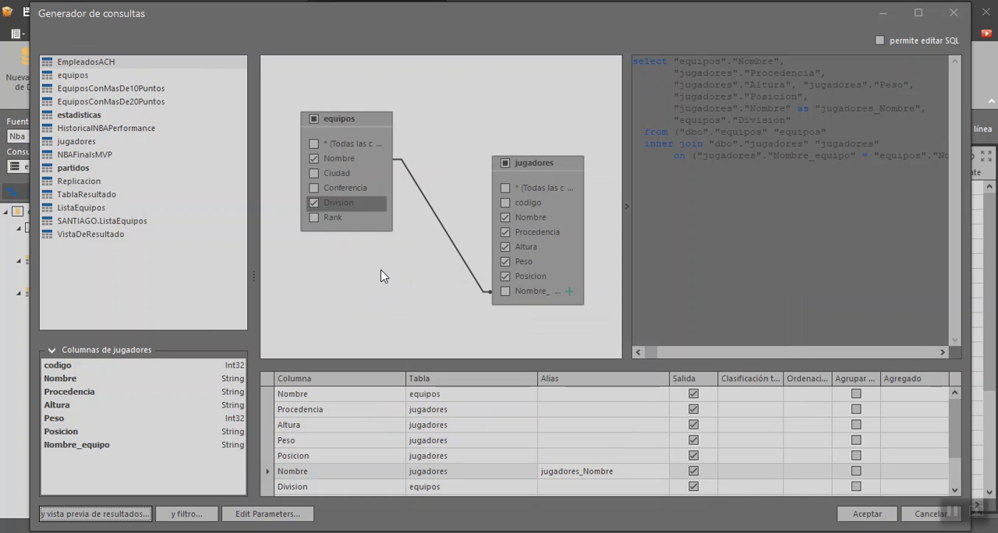
left_click(867, 514)
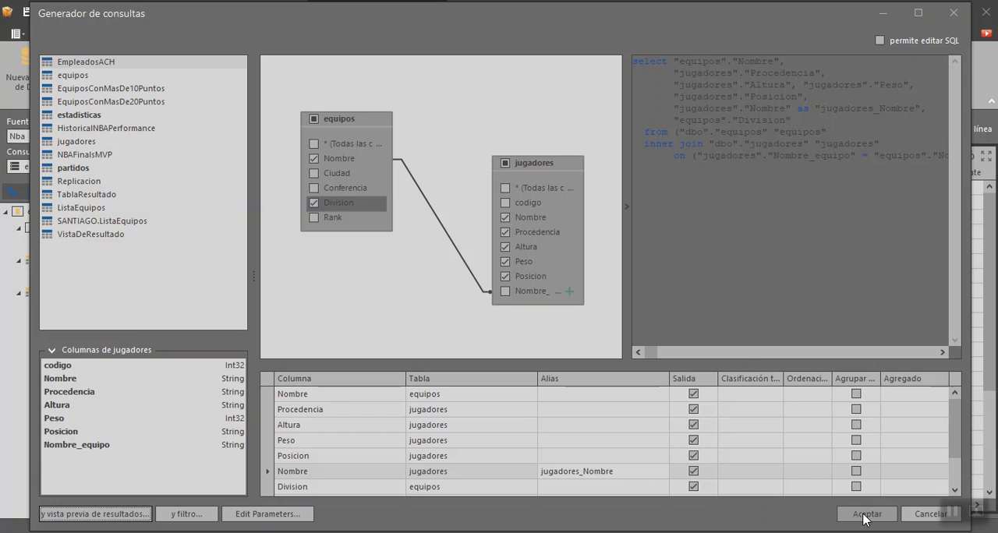
left_click(749, 449)
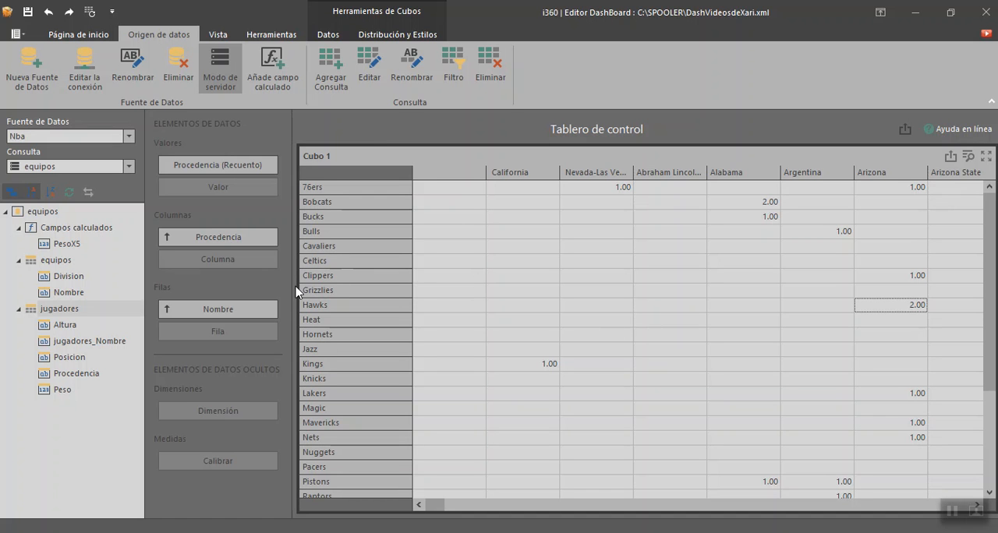
Step: Add the jugadores_Nombre field to the cube's rows as a second level under Nombre
left_click(343, 309)
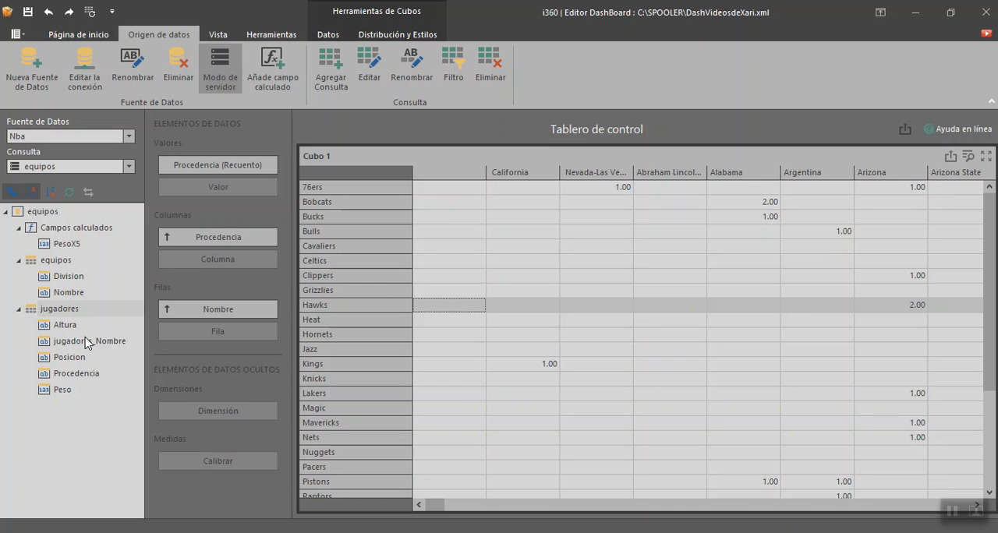
left_click_drag(84, 346, 217, 333)
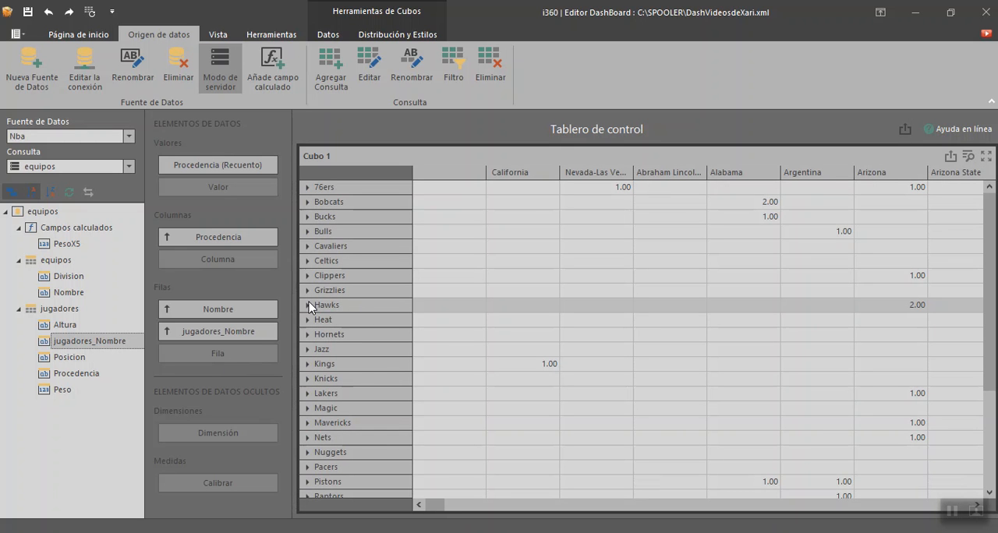
Step: Expand the Hawks row in the cube and examine which players make up its Arizona count
left_click(307, 305)
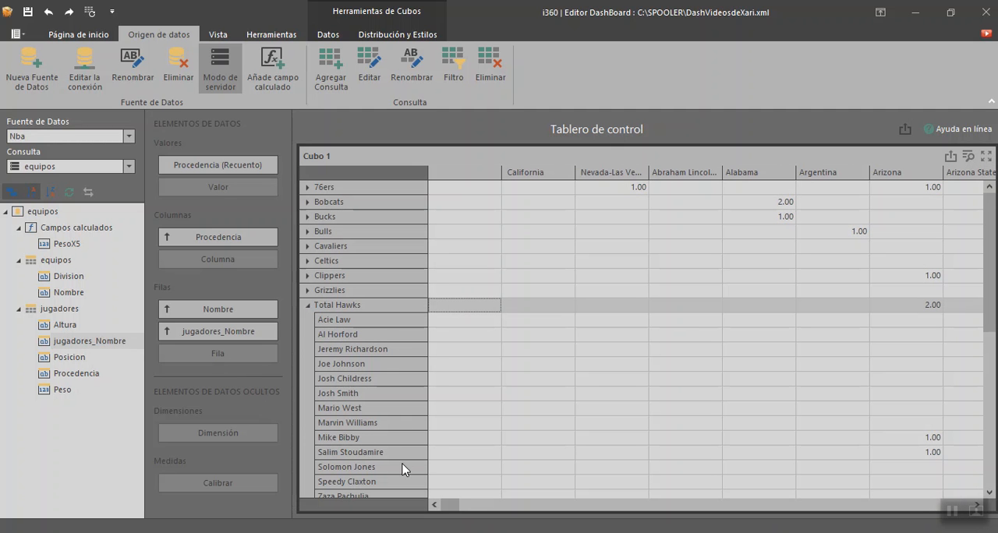
scroll(381, 343, "down", 2)
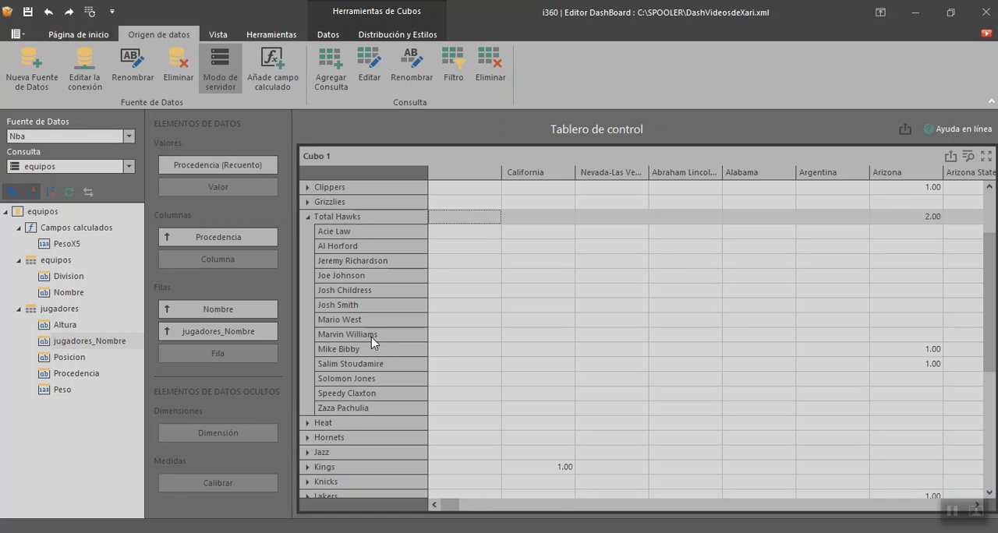
left_click(366, 337)
left_click(370, 351)
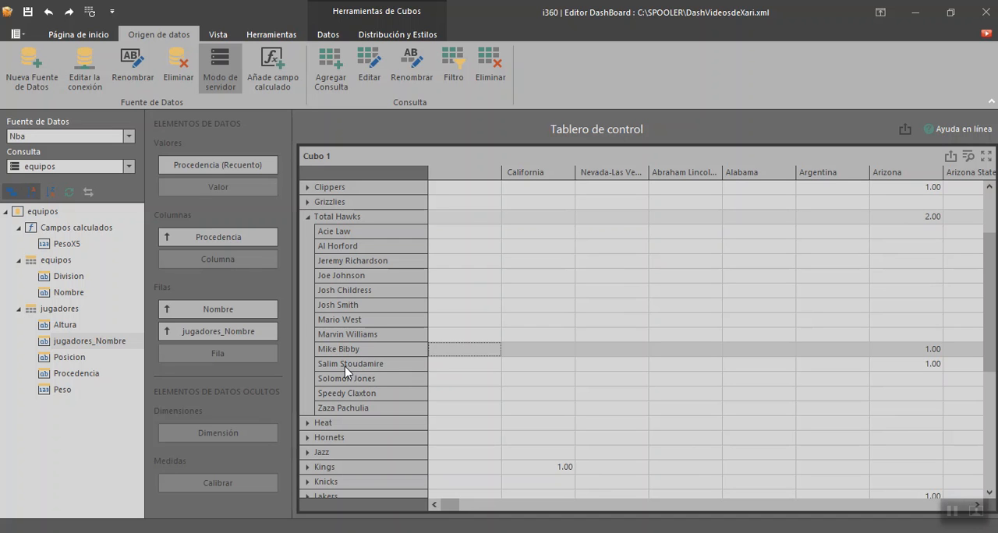
Step: Examine the Arizona entries of the individual Hawks players in the cube and collapse the Hawks row
left_click(344, 366)
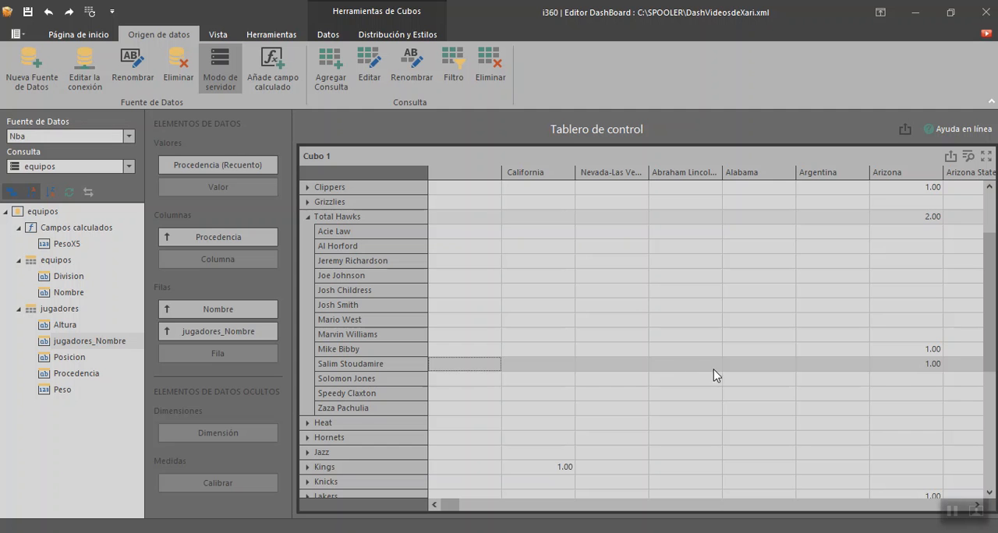
left_click(932, 363)
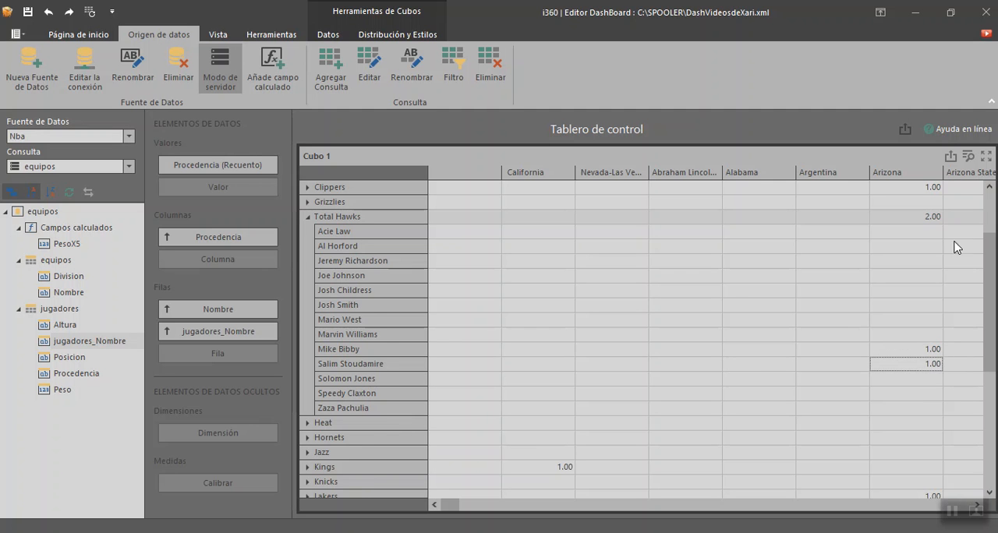
scroll(994, 215, "up", 2)
scroll(994, 215, "down", 2)
scroll(994, 215, "up", 2)
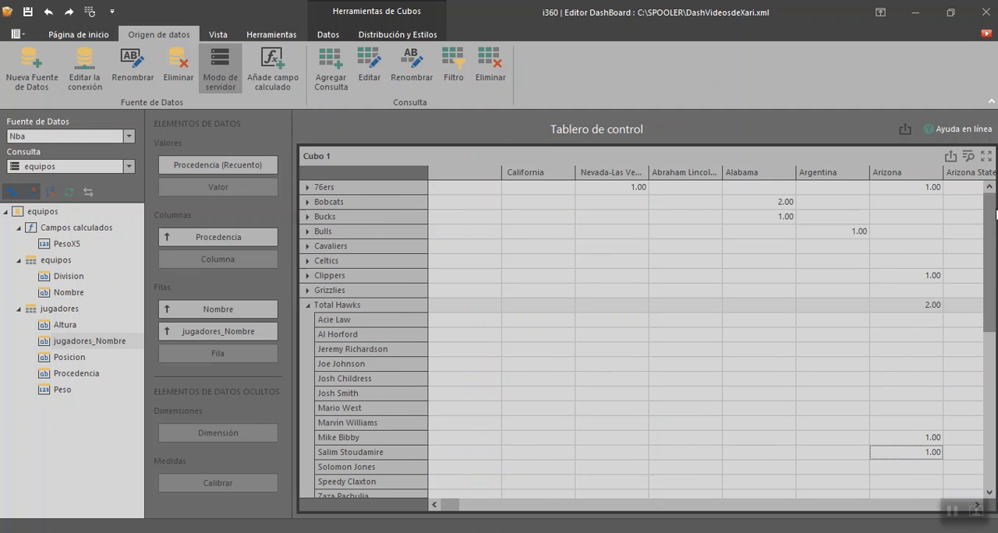
left_click(309, 306)
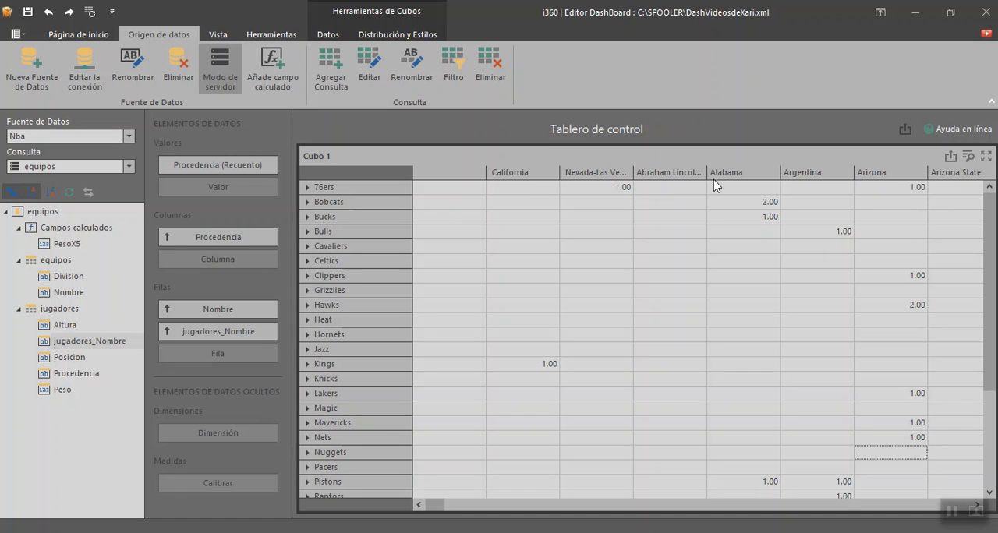
left_click(531, 202)
left_click(528, 178)
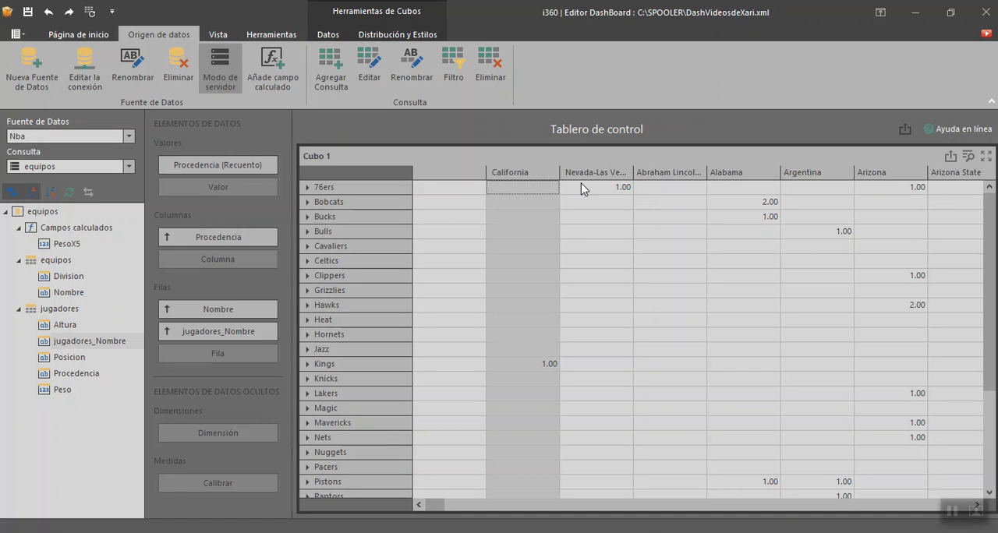
left_click(668, 189)
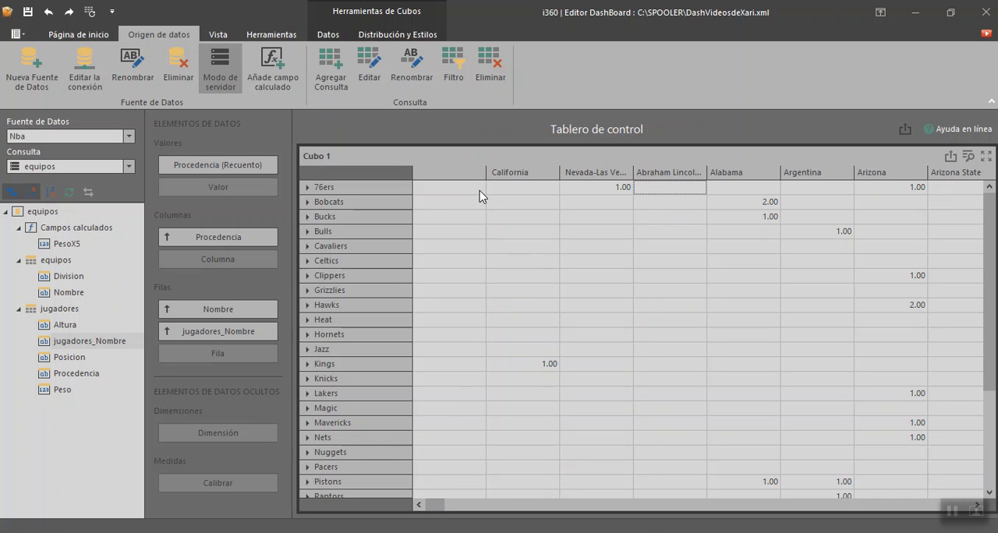
left_click_drag(437, 505, 414, 510)
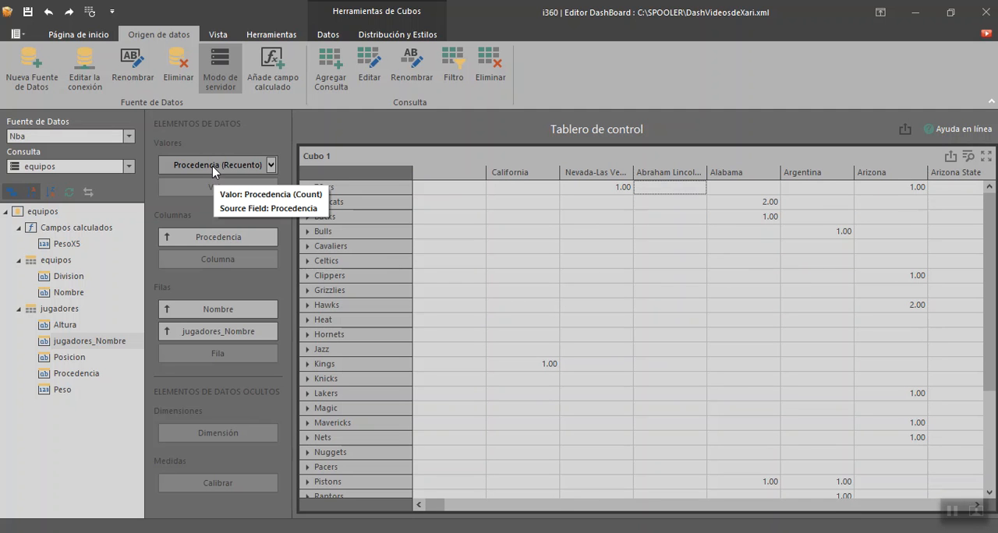
Step: Replace the cube's Procedencia value with a count of jugadores_Nombre and check its available summary types
left_click_drag(214, 169, 88, 378)
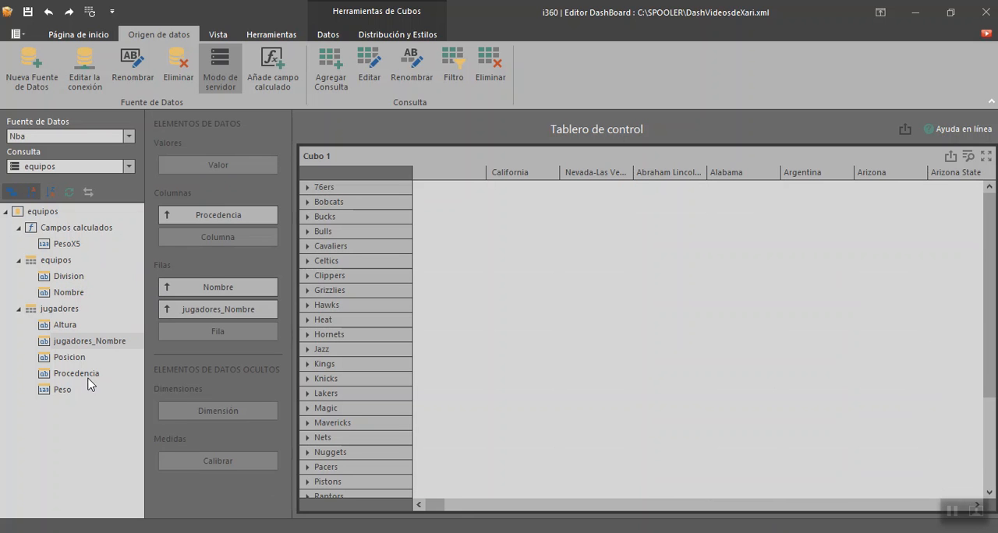
left_click_drag(70, 278, 109, 267)
left_click_drag(89, 340, 223, 175)
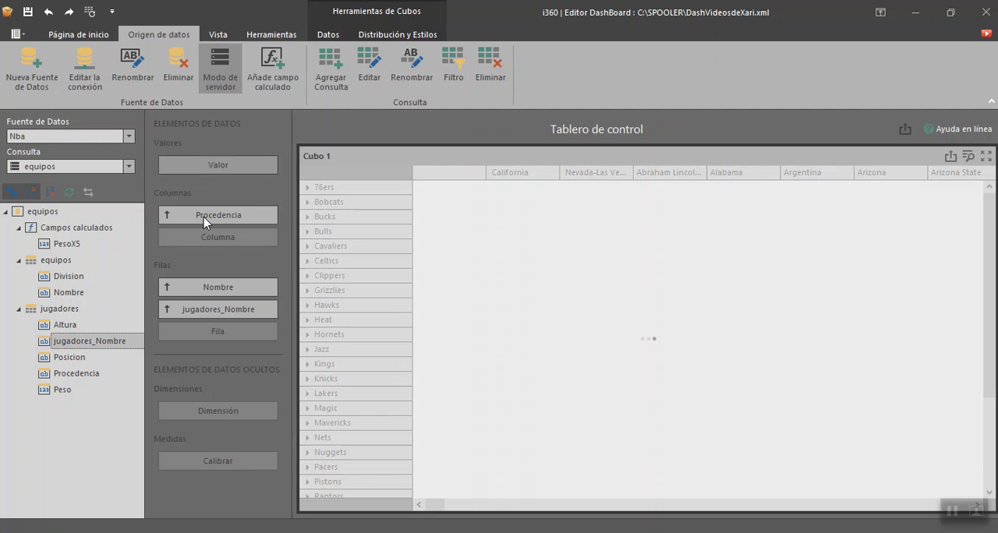
left_click(915, 279)
left_click(912, 305)
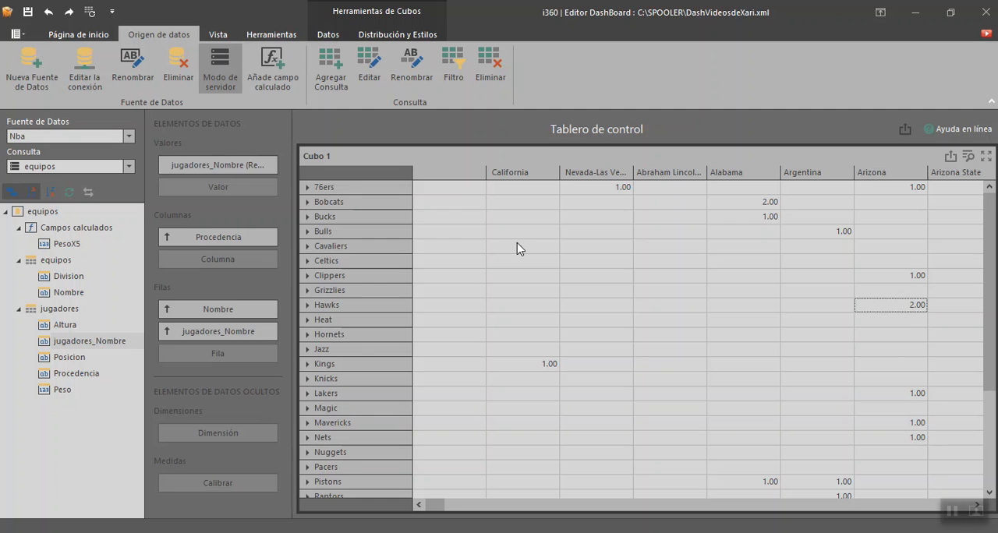
left_click(271, 165)
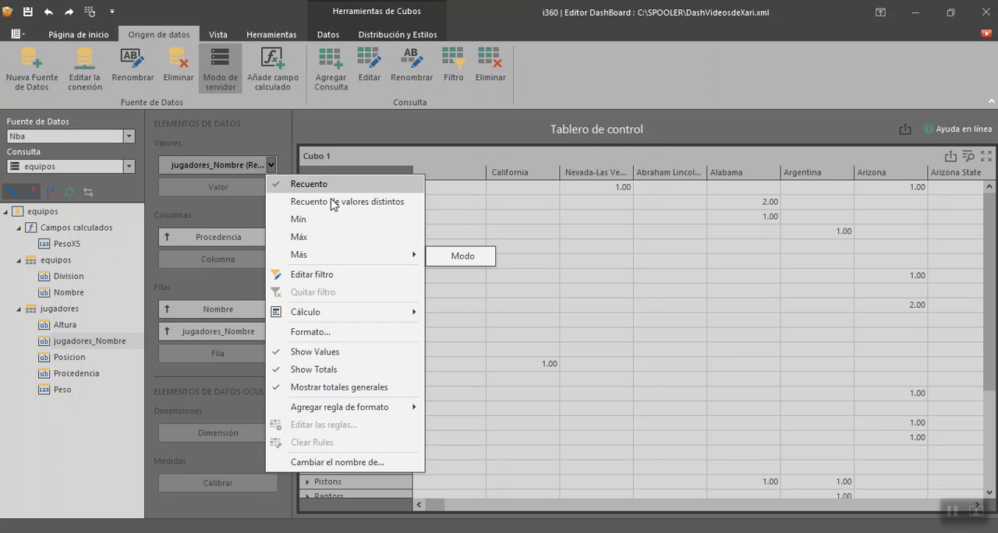
left_click(524, 217)
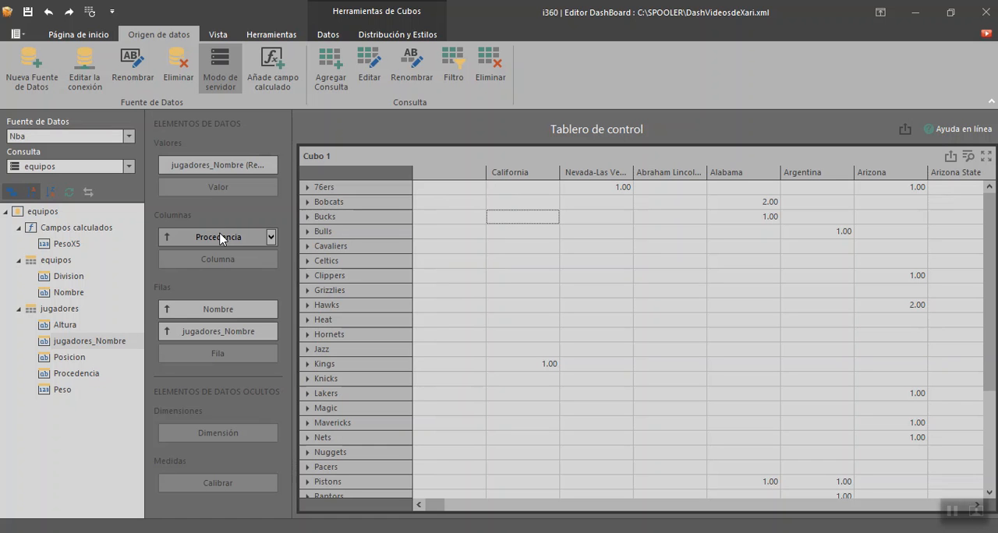
Step: Replace the Procedencia field in the cube's columns with the Division field
left_click_drag(221, 237, 72, 340)
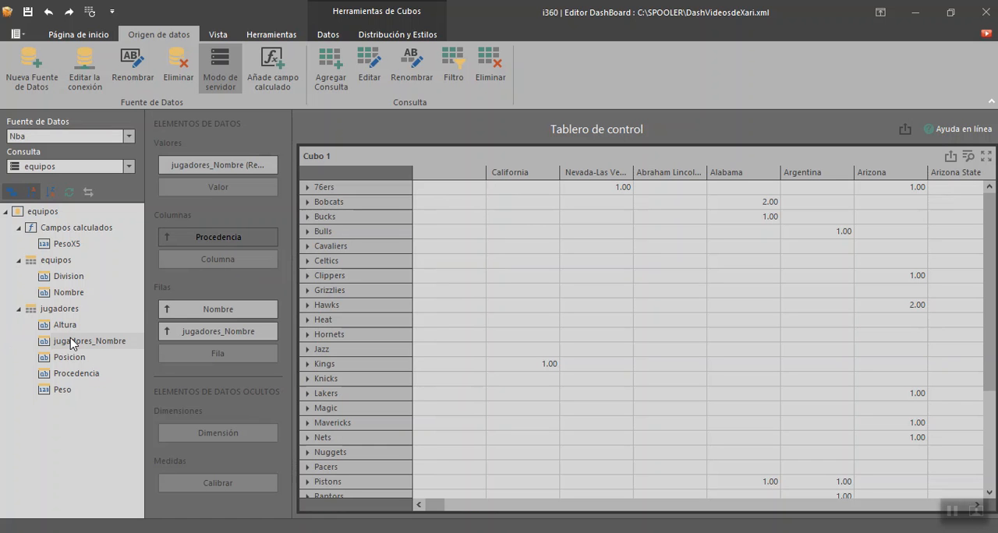
left_click_drag(71, 277, 219, 245)
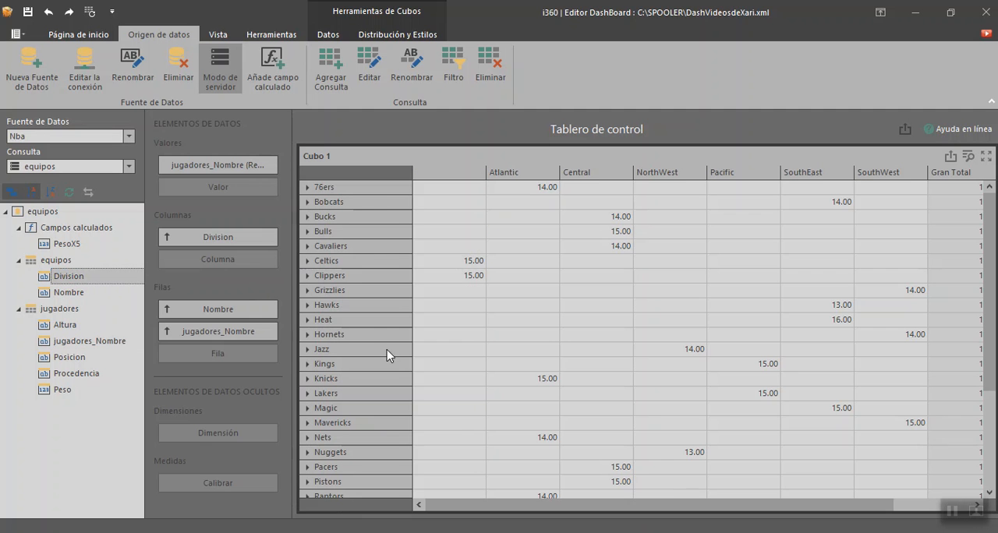
left_click_drag(586, 505, 551, 519)
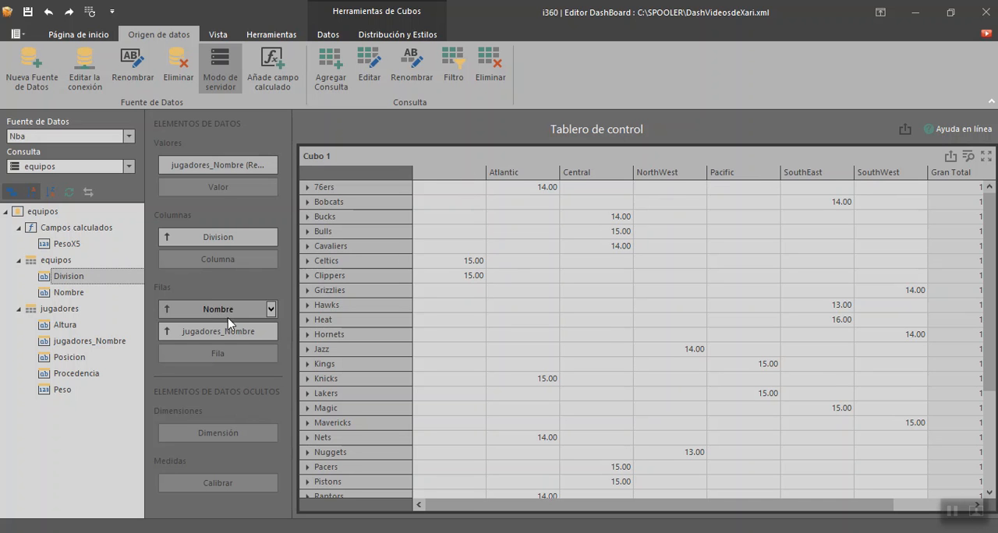
left_click(271, 238)
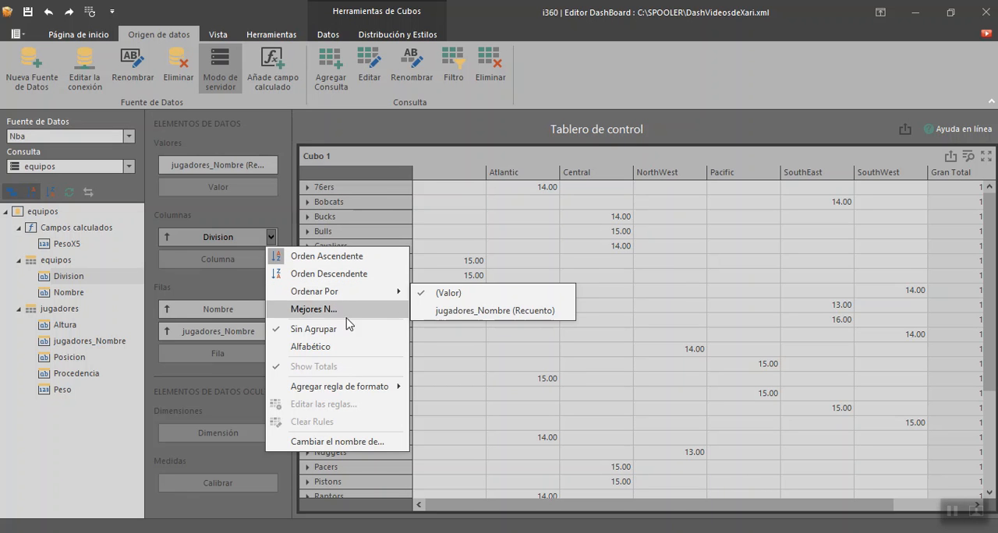
mouse_move(362, 295)
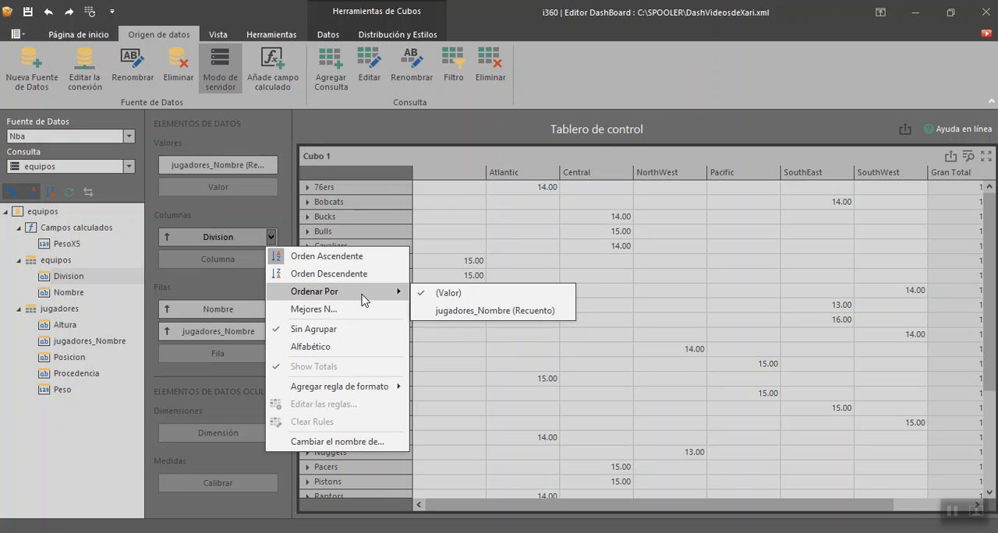
left_click(521, 217)
right_click(520, 218)
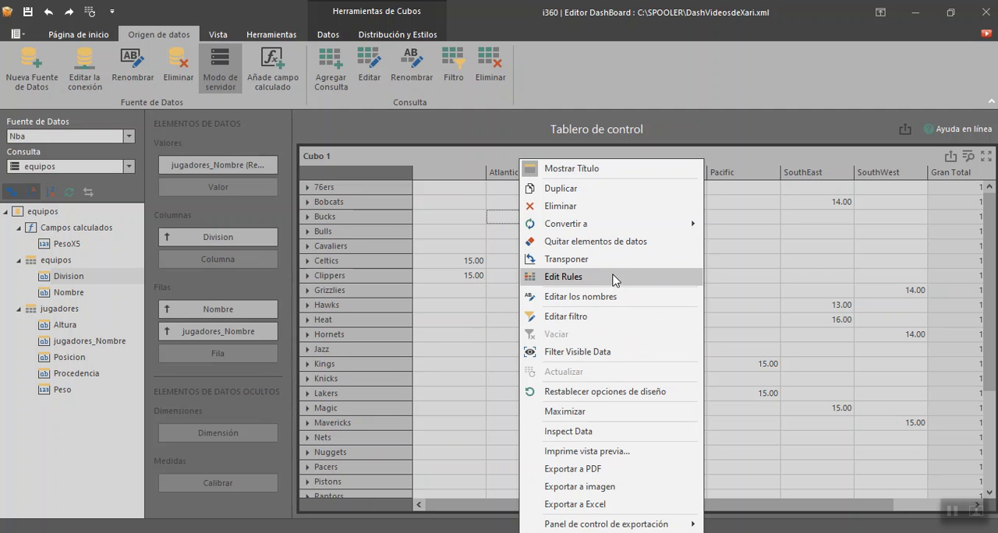
left_click(496, 218)
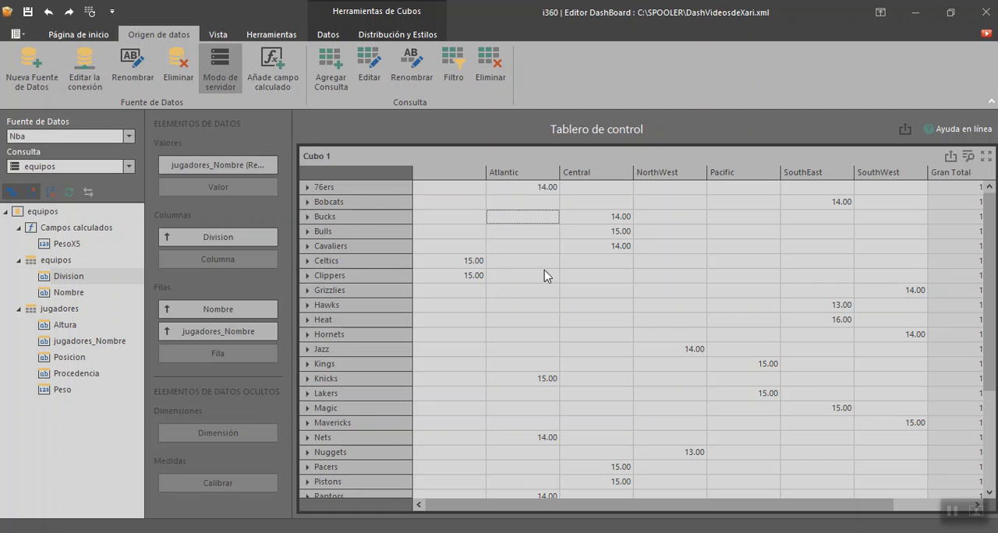
Step: Add a filter to the cube that keeps only records whose Division equals an empty value
right_click(518, 223)
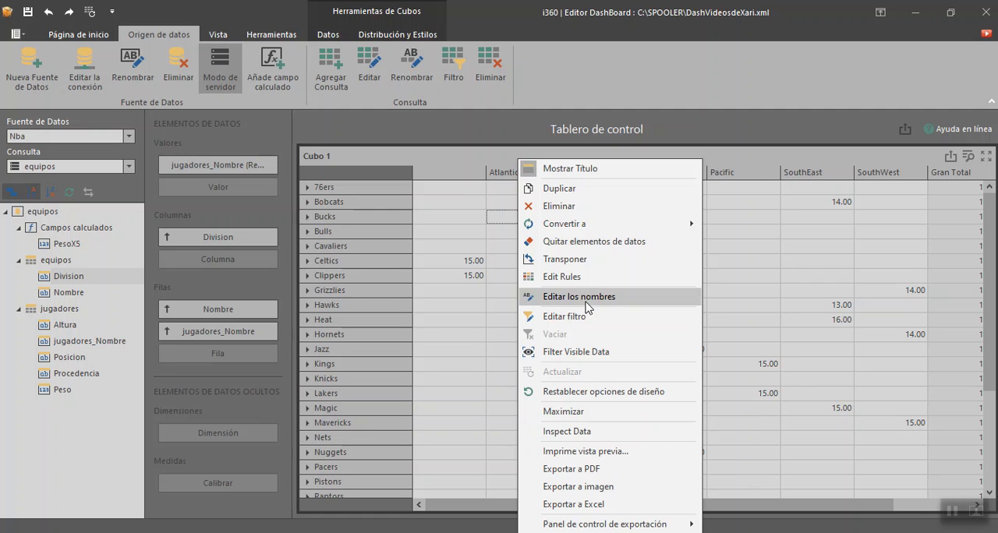
left_click(587, 316)
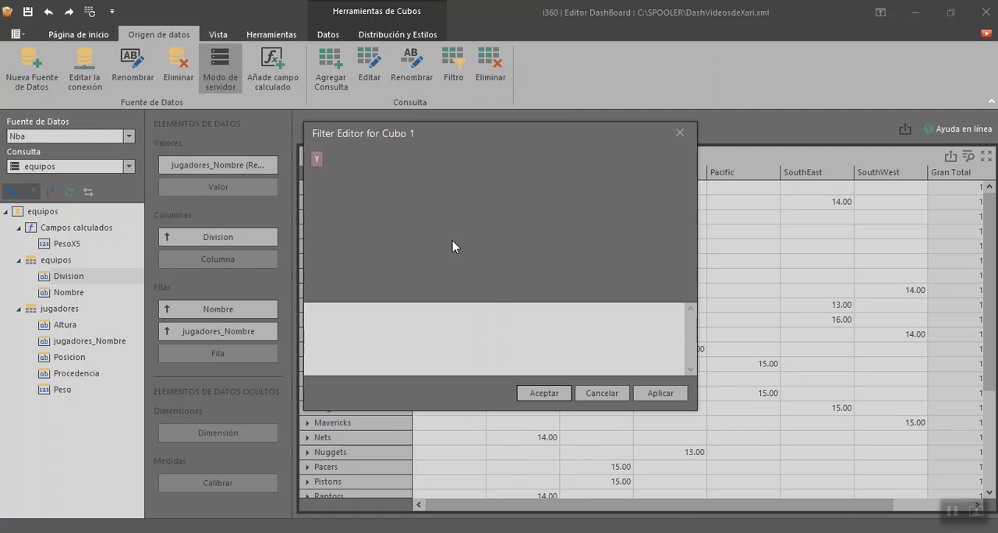
left_click(343, 160)
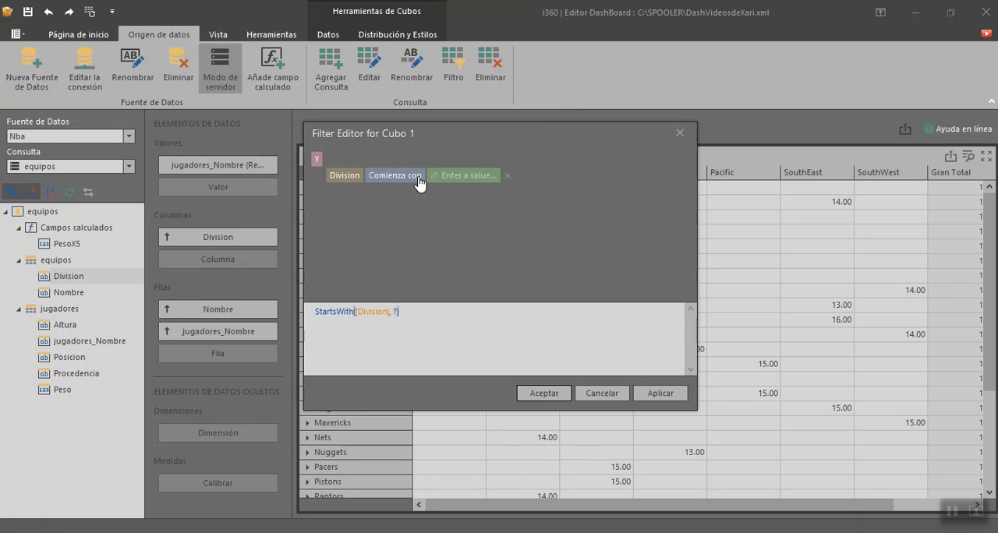
left_click(443, 203)
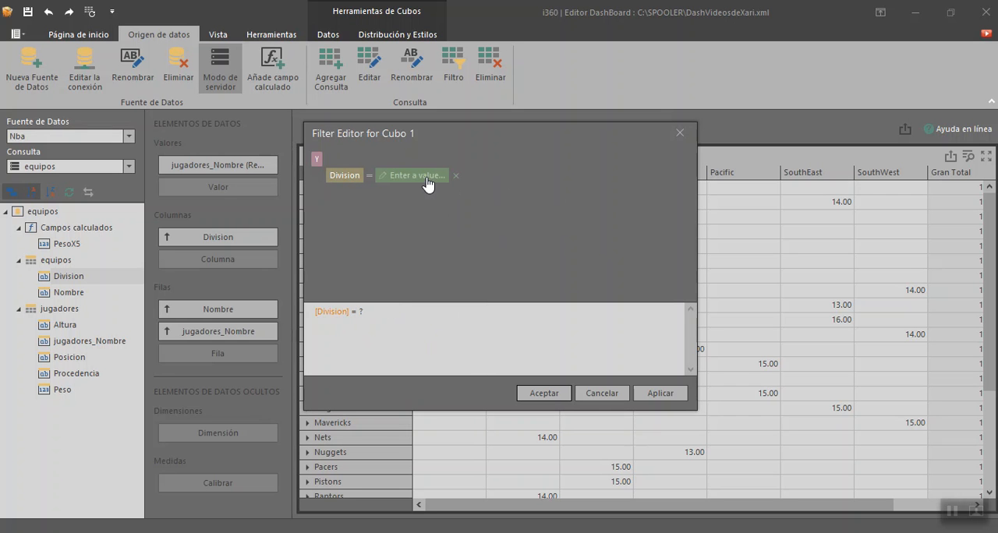
left_click(428, 176)
left_click(442, 179)
left_click(410, 189)
left_click(654, 394)
left_click(551, 394)
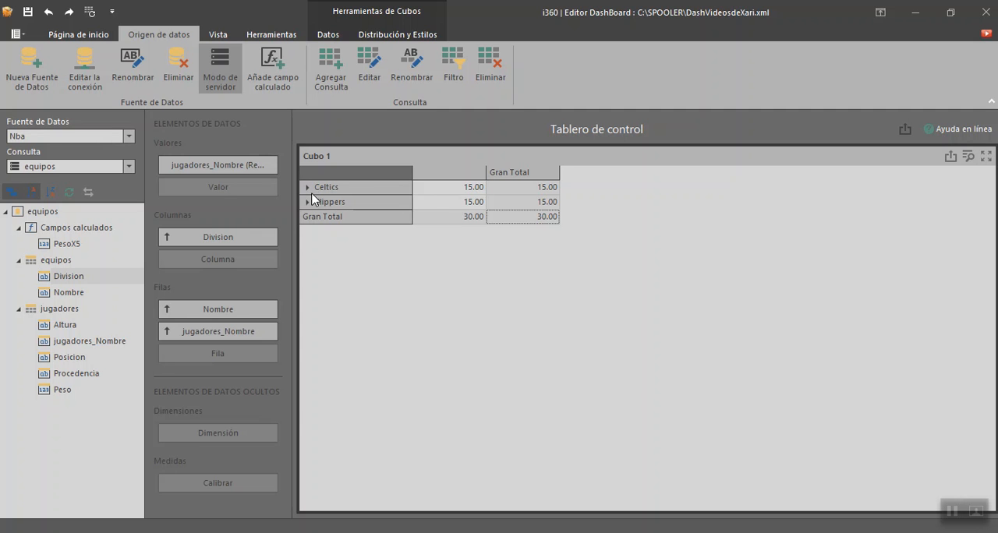
Step: Change the cube filter's operator to not equal so that records with an empty Division are excluded
right_click(469, 201)
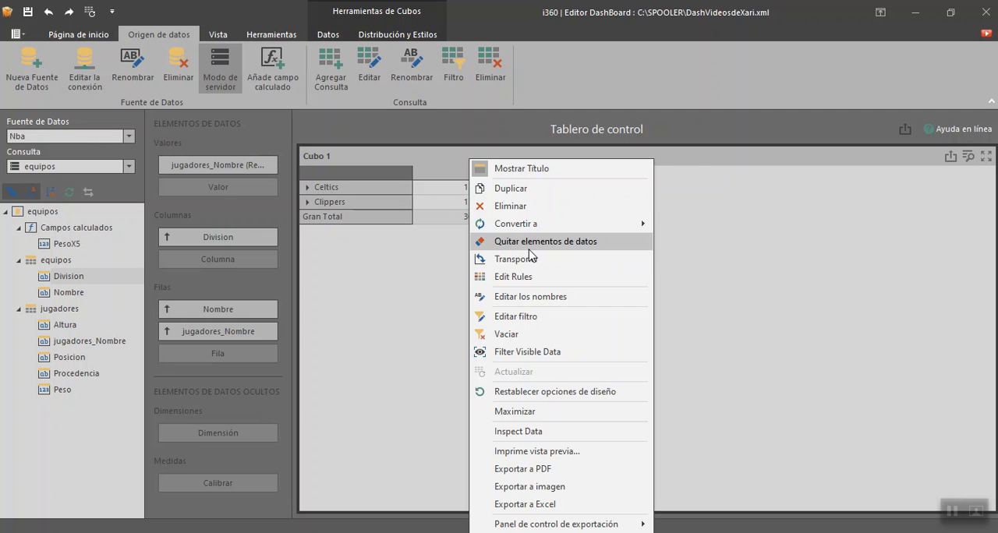
left_click(557, 316)
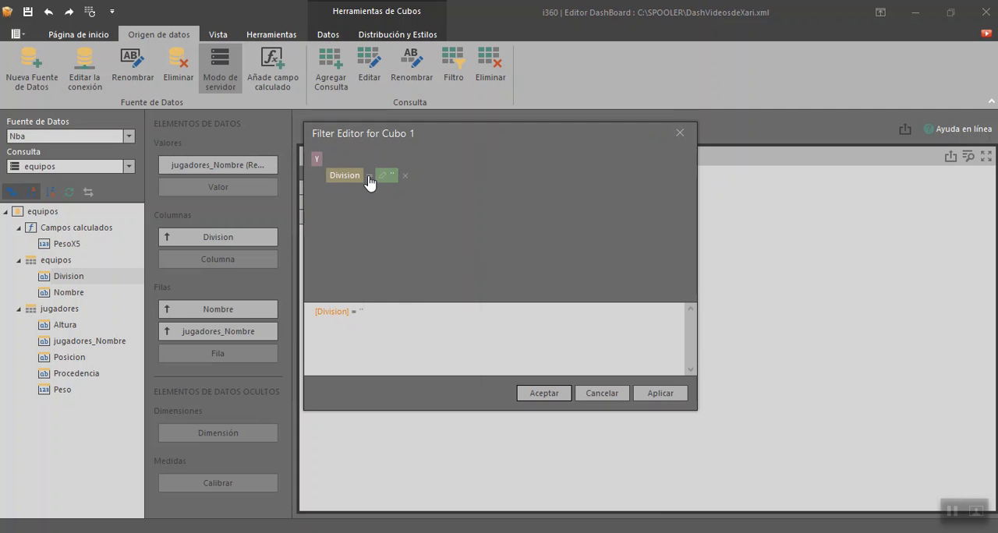
left_click(370, 176)
left_click(416, 217)
left_click(660, 394)
left_click(538, 393)
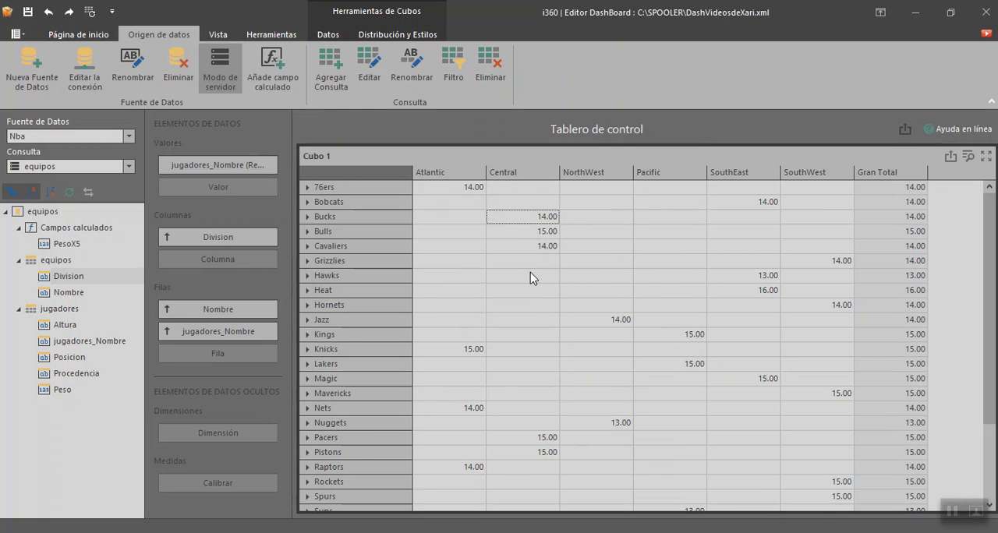
Step: Look through the filtered cube, expand the Bucks row and examine its players by division
scroll(538, 284, "down", 3)
scroll(542, 281, "up", 3)
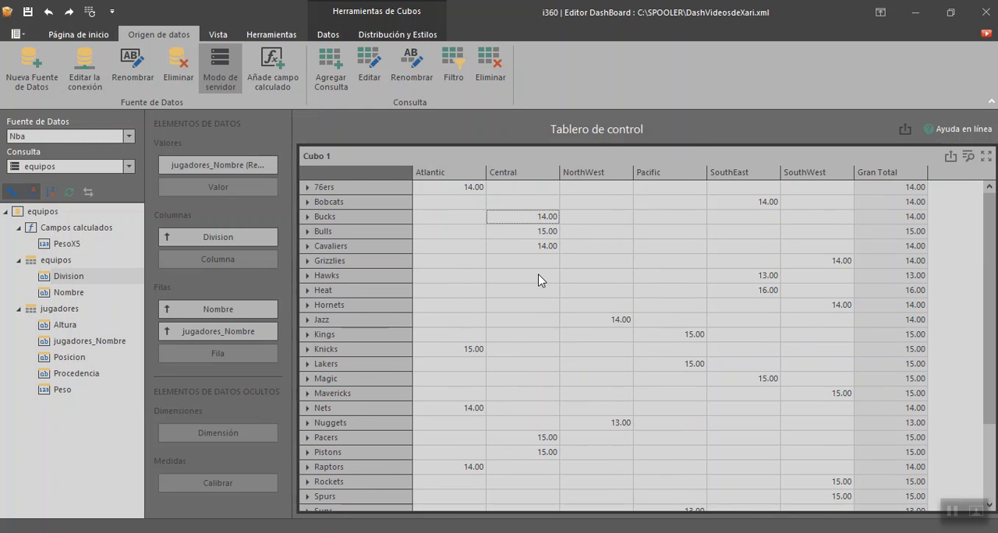
left_click(308, 217)
left_click(463, 277)
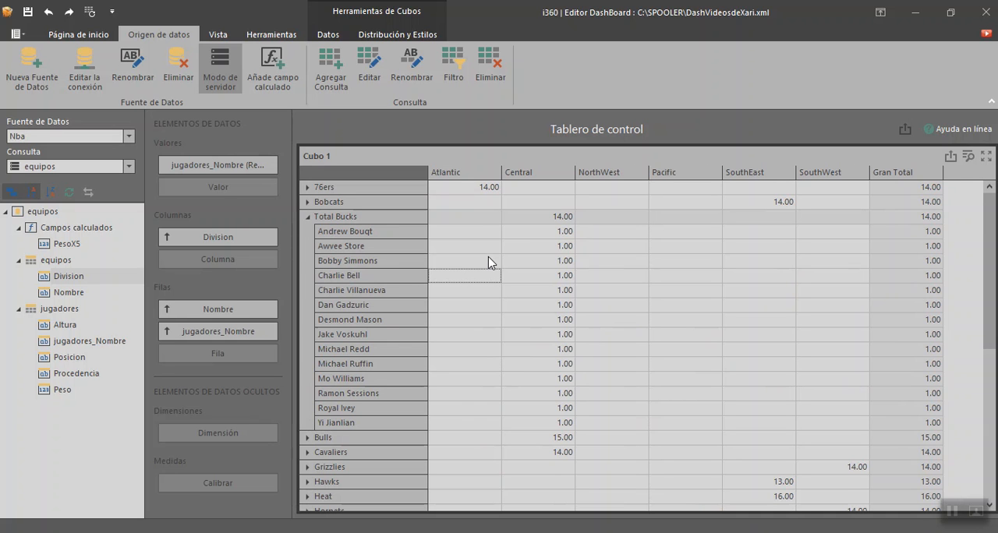
left_click(474, 231)
left_click(472, 261)
left_click(97, 34)
left_click(464, 248)
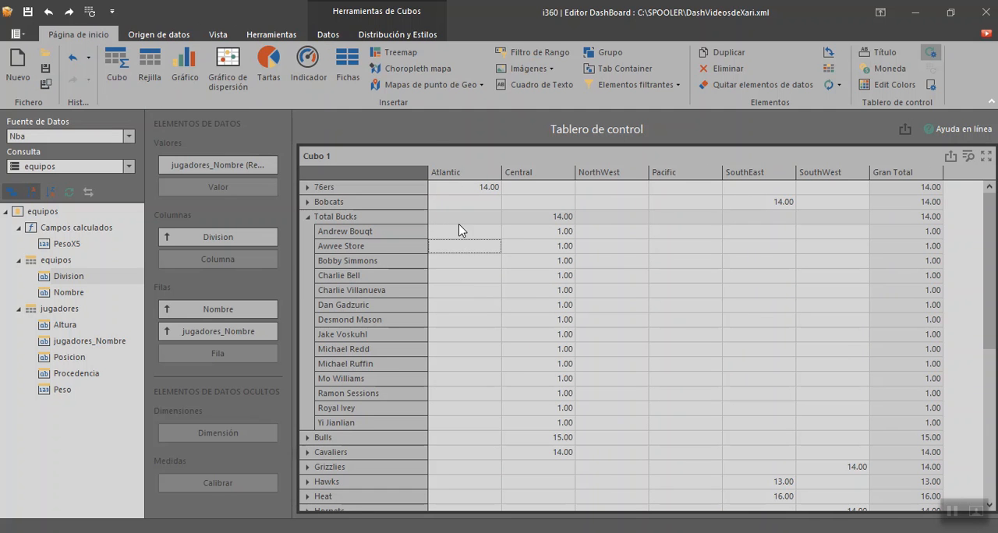
Step: Open the cube's name settings and rename the jugadores_Nombre count value as Cantidad
left_click(396, 35)
left_click(511, 263)
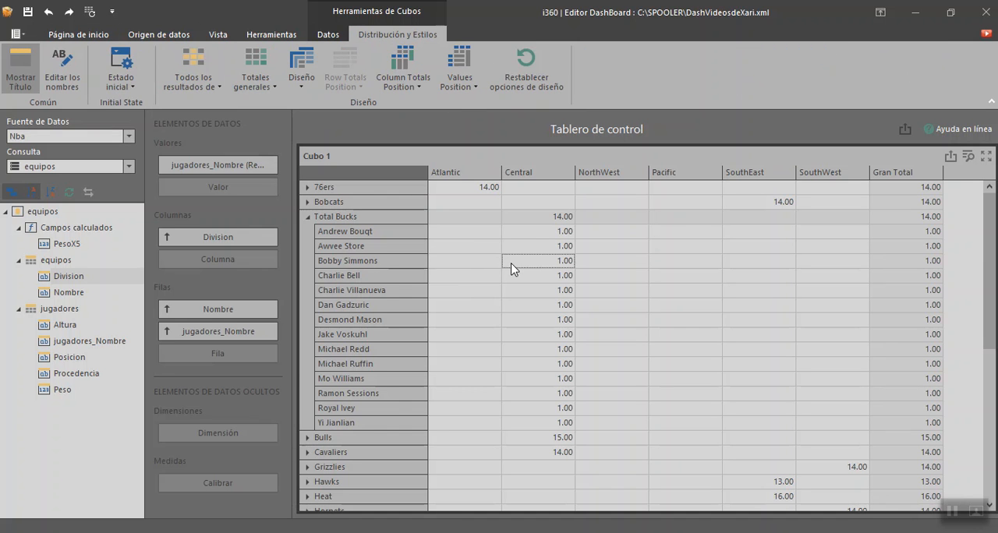
left_click(493, 249)
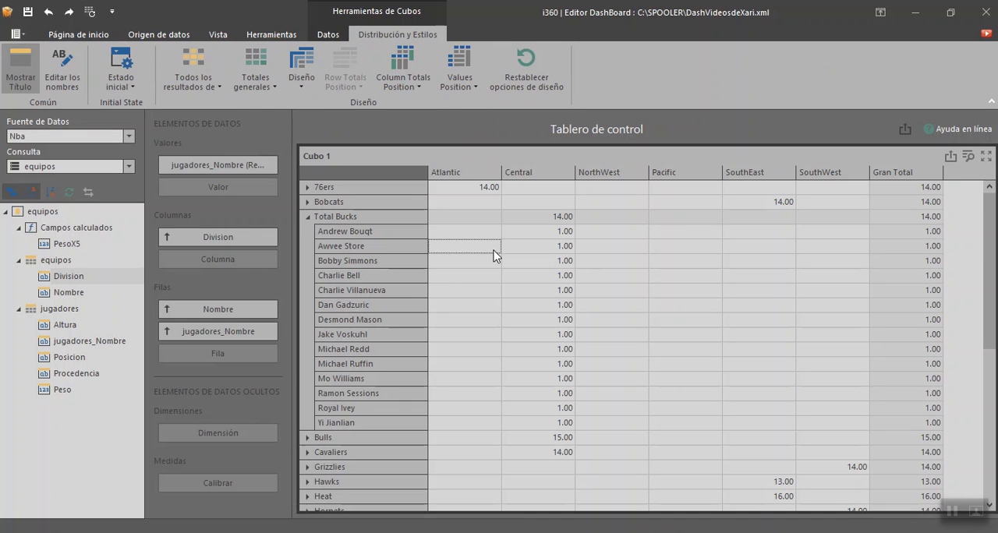
left_click(62, 72)
left_click(544, 239)
left_click(444, 239)
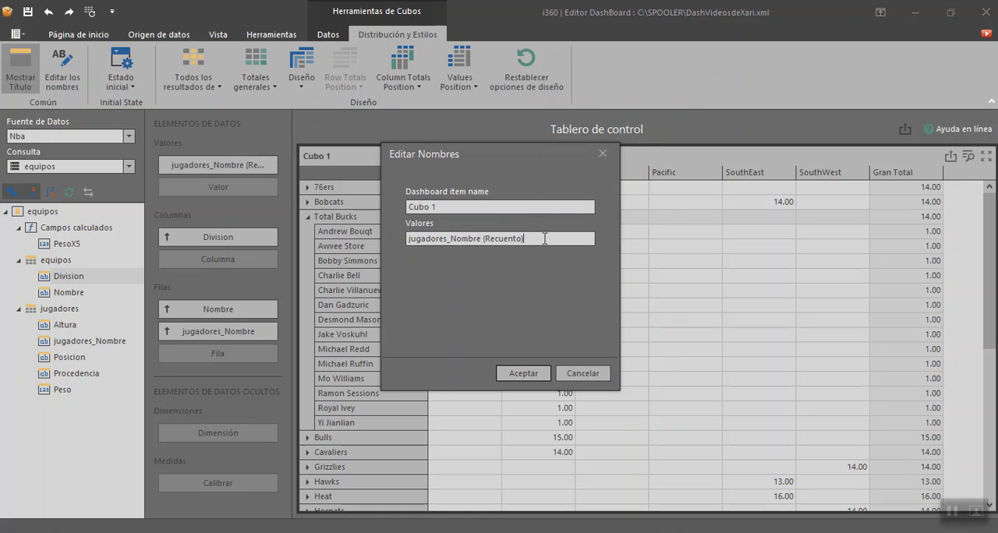
key("ctrl+a")
type("Cantidad")
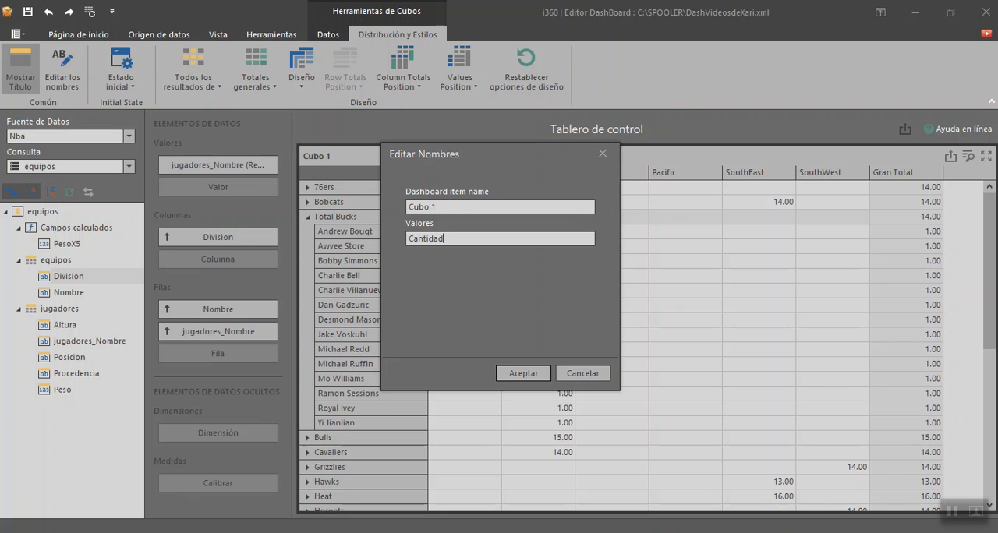
Step: Name the cube "Equipos - Dvision - Jugadores" and apply the new names
key("shift+Tab")
type("Eq")
type("uipos")
type("orew")
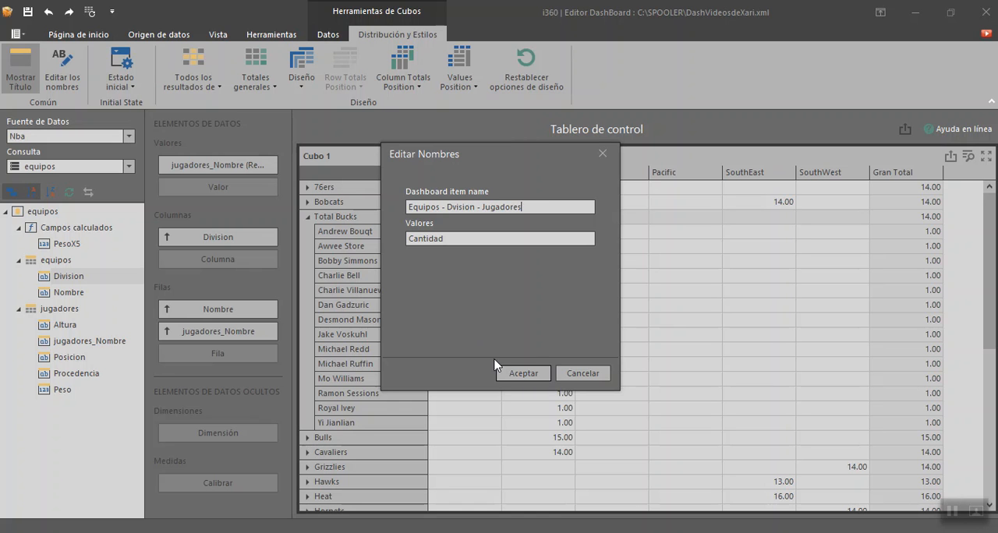
left_click(529, 375)
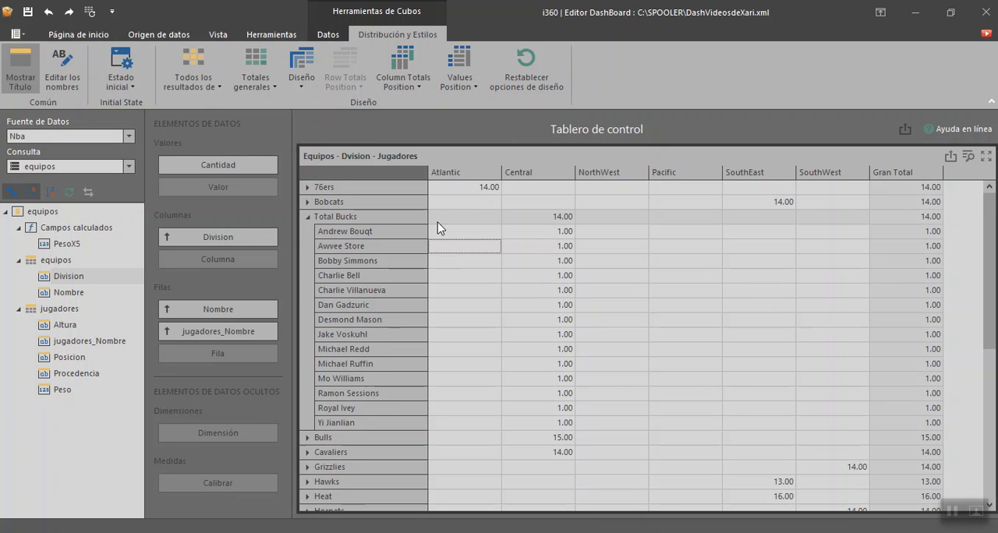
left_click(497, 216)
left_click(616, 288)
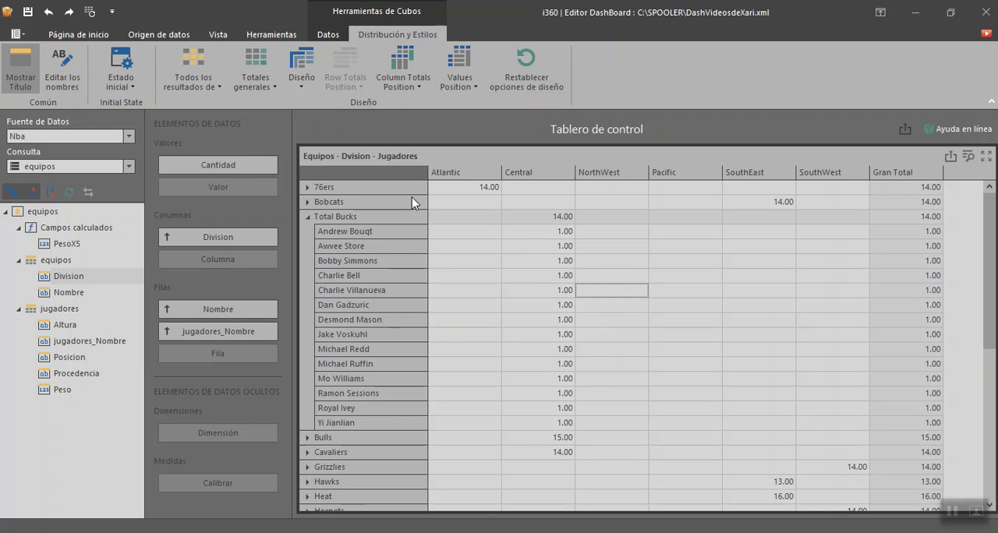
left_click(304, 90)
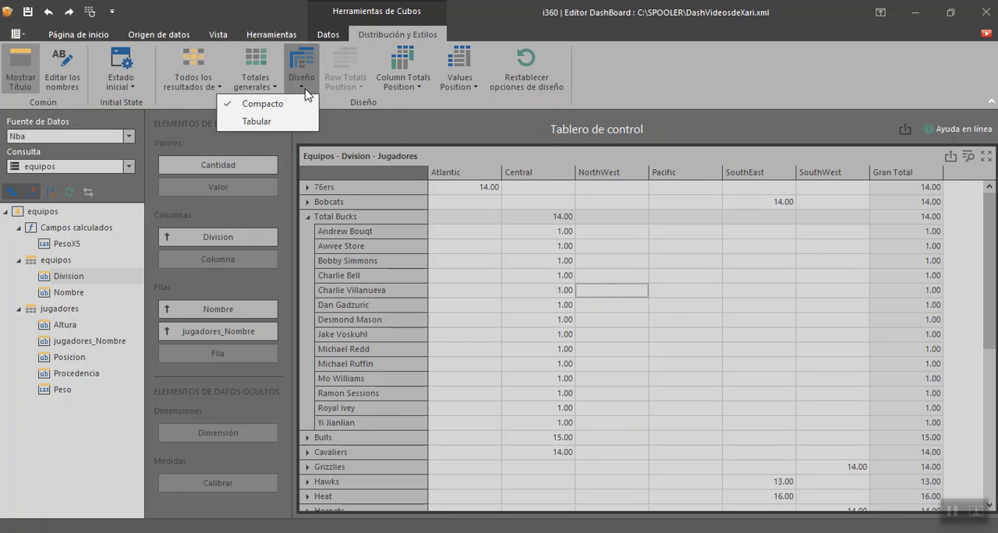
left_click(488, 261)
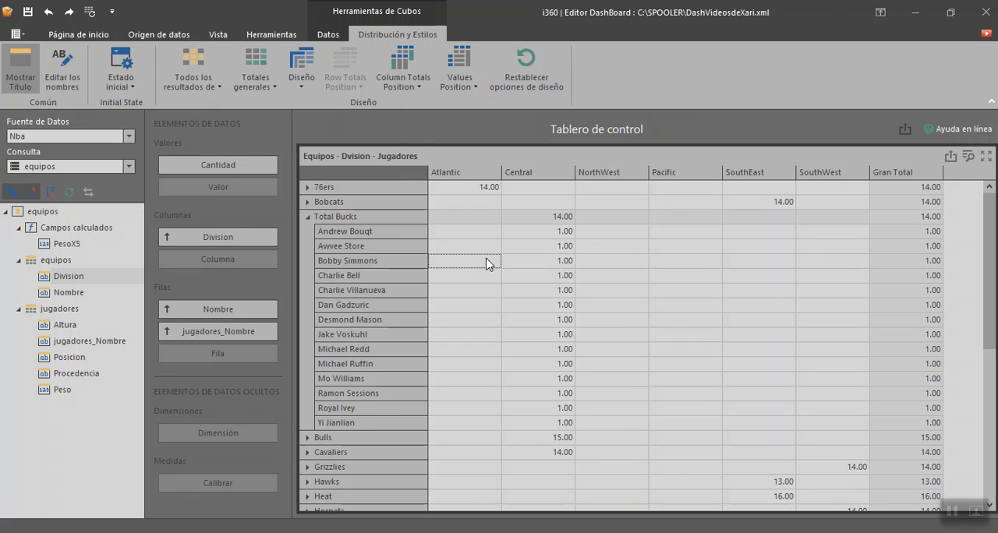
left_click(132, 87)
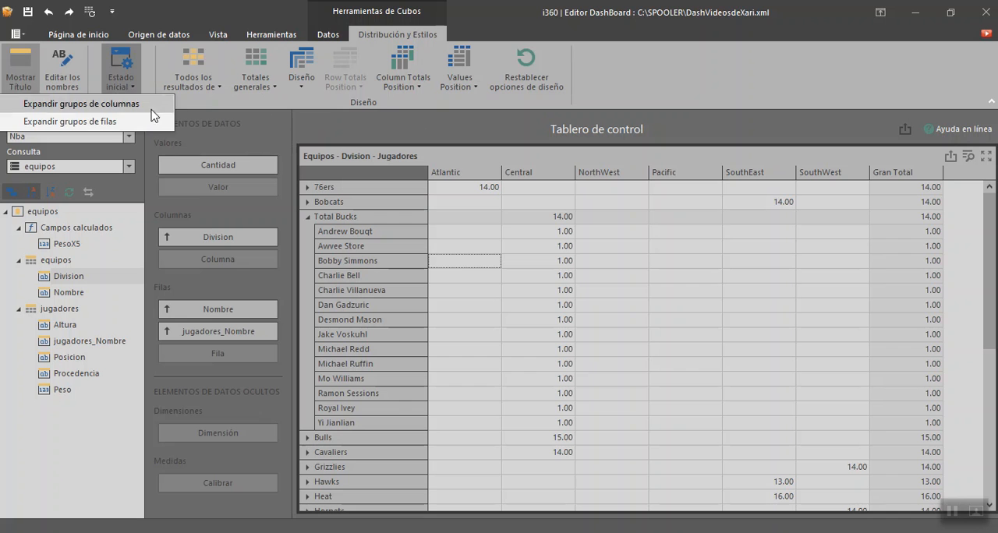
left_click(434, 255)
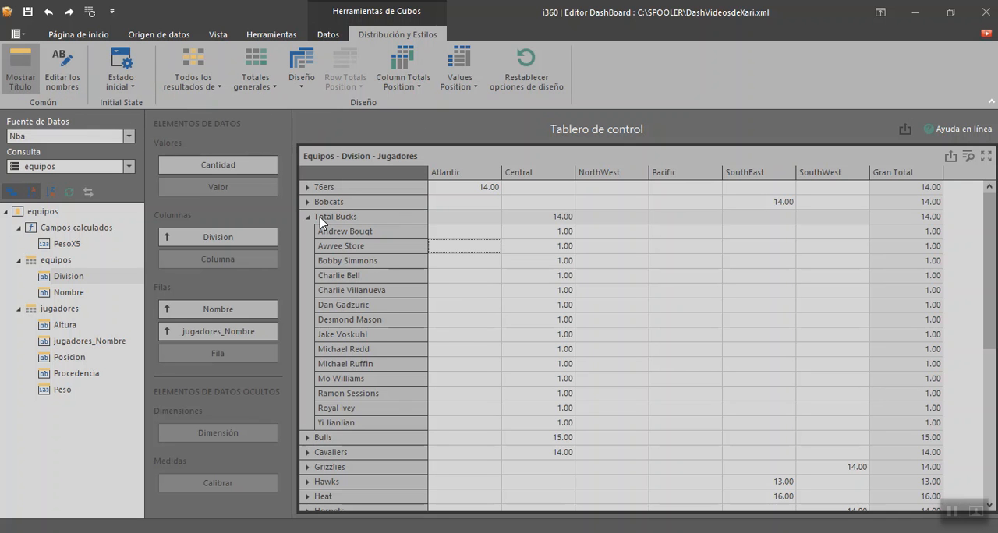
Step: Collapse the Bucks row, and briefly expand and collapse the Cavaliers row
left_click(308, 217)
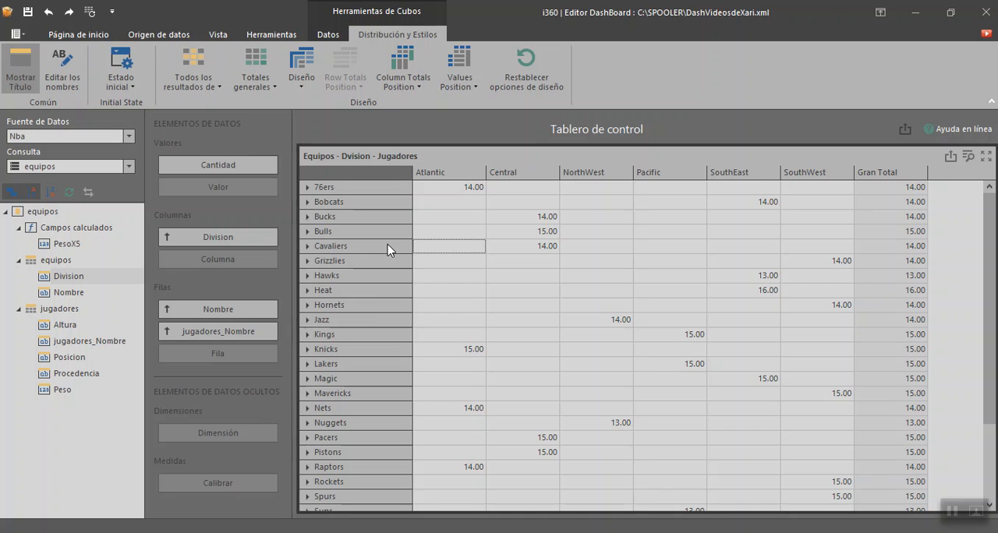
left_click(307, 247)
left_click(308, 247)
Step: Set the cube's initial state to expand its row groups and look over the expanded team rows
left_click(131, 87)
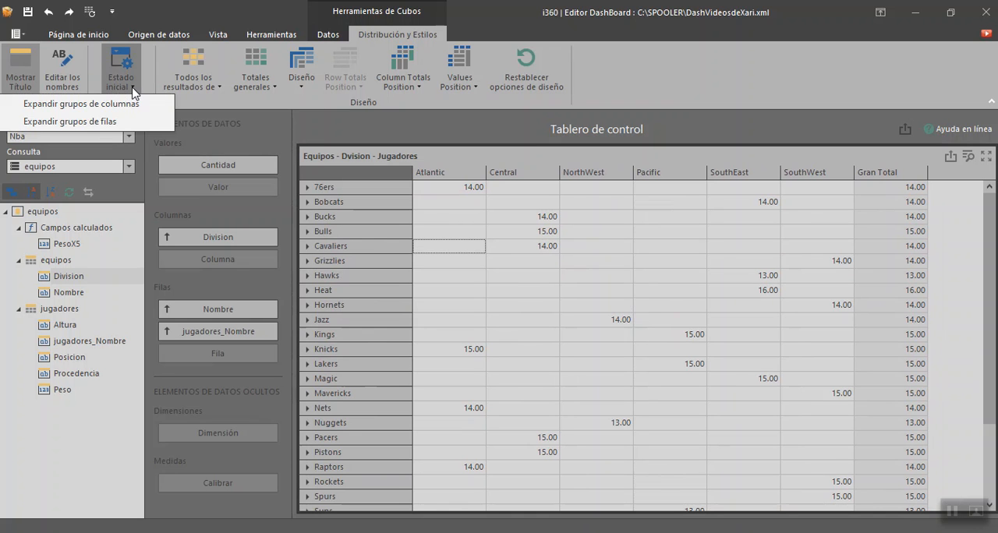
left_click(127, 129)
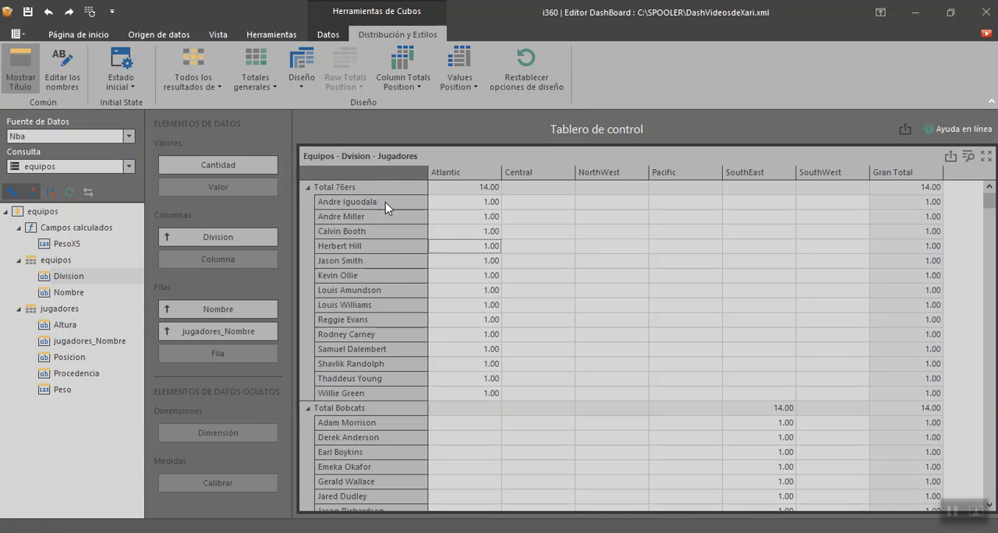
mouse_move(992, 200)
left_mouse_down()
mouse_move(992, 231)
mouse_move(991, 200)
left_mouse_up()
right_click(368, 191)
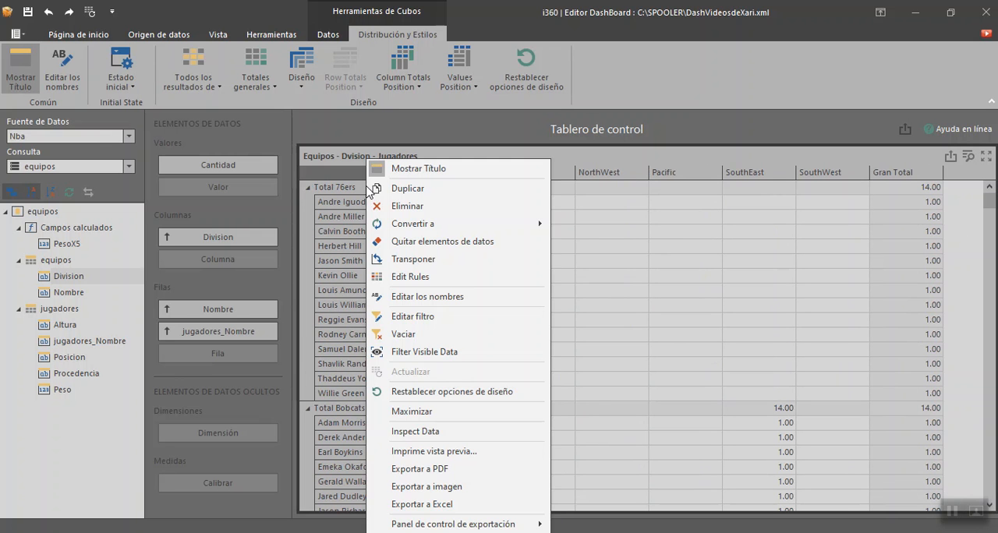
right_click(336, 180)
left_click(326, 192)
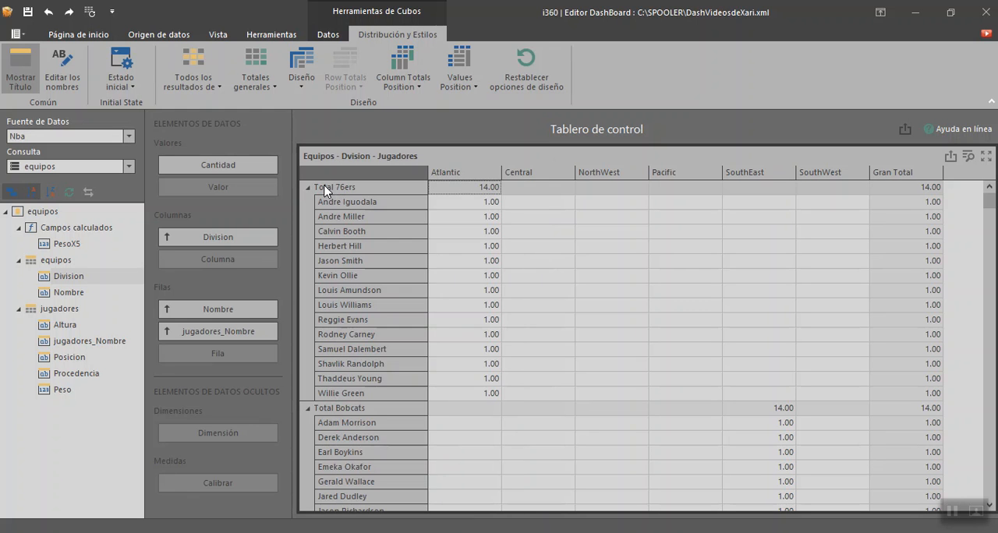
Step: Collapse the 76ers, Bobcats, Bucks, Bulls, Cavaliers, Grizzlies and Hawks rows one by one
left_click(308, 188)
right_click(319, 204)
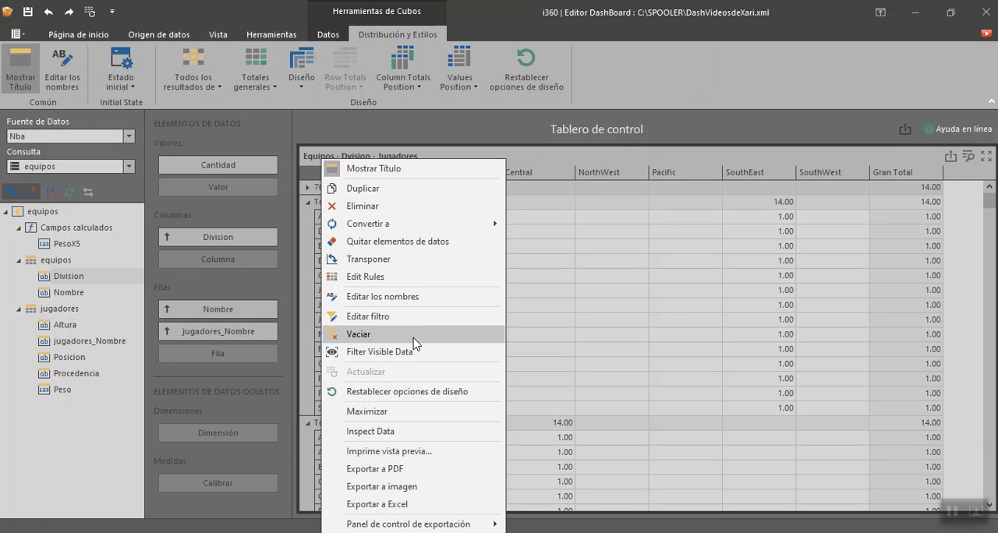
left_click(426, 396)
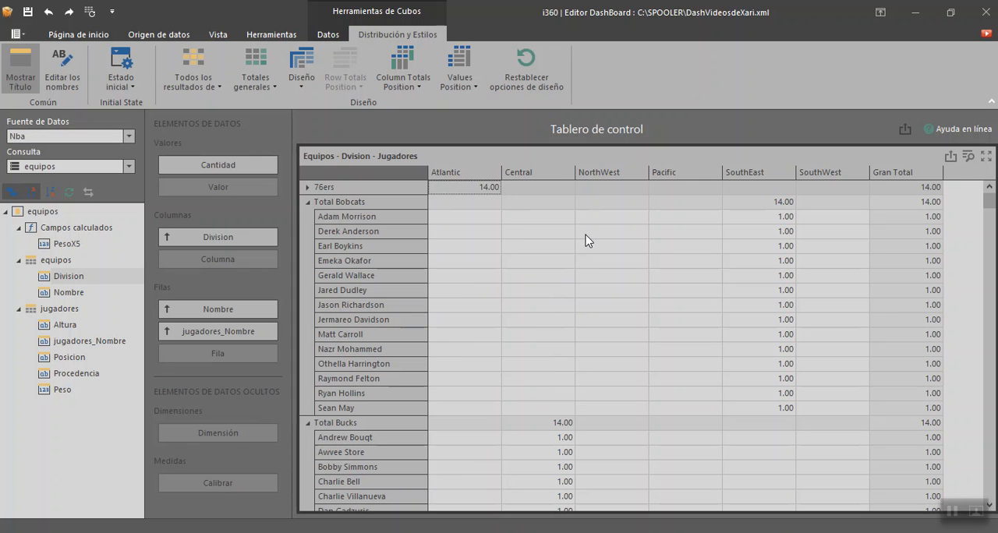
left_click(555, 247)
left_click(309, 204)
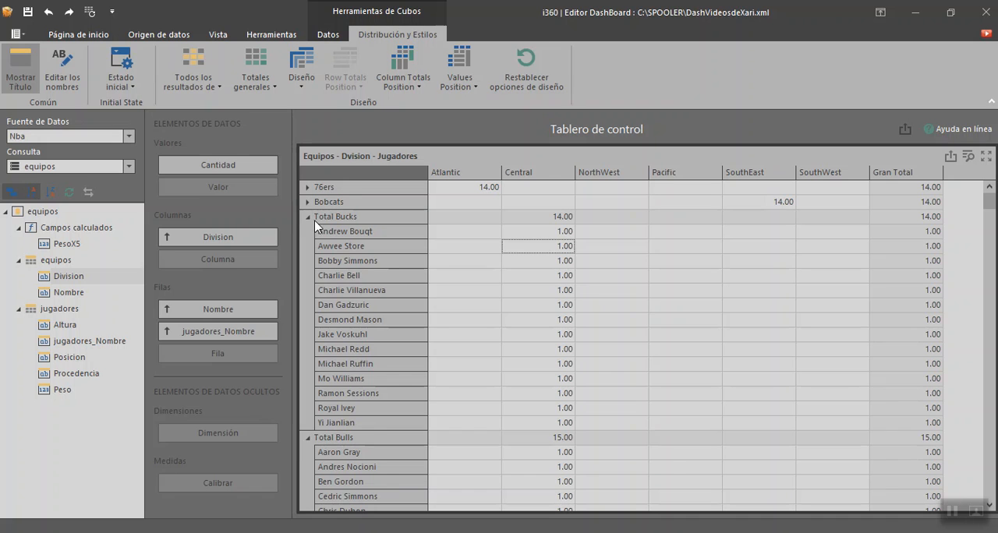
left_click(309, 220)
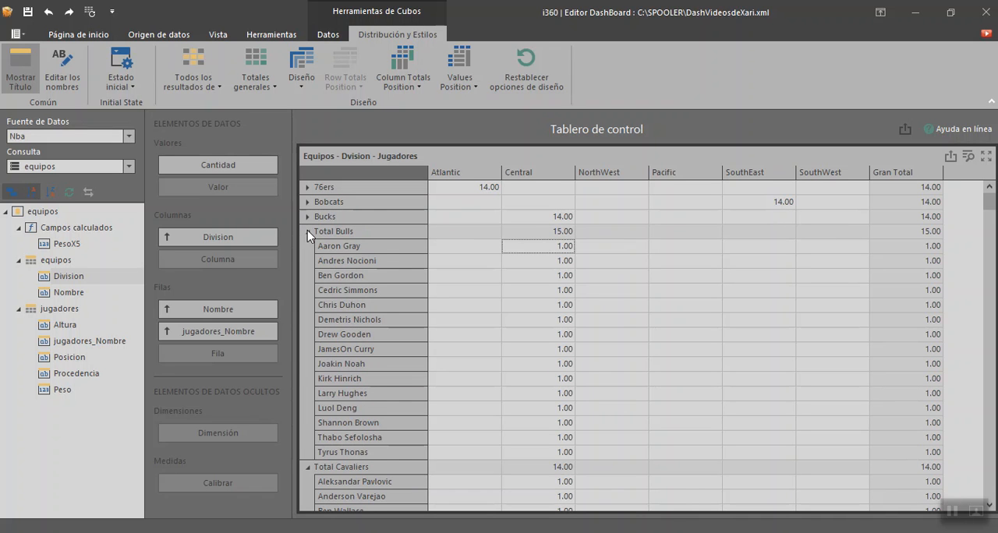
left_click(309, 232)
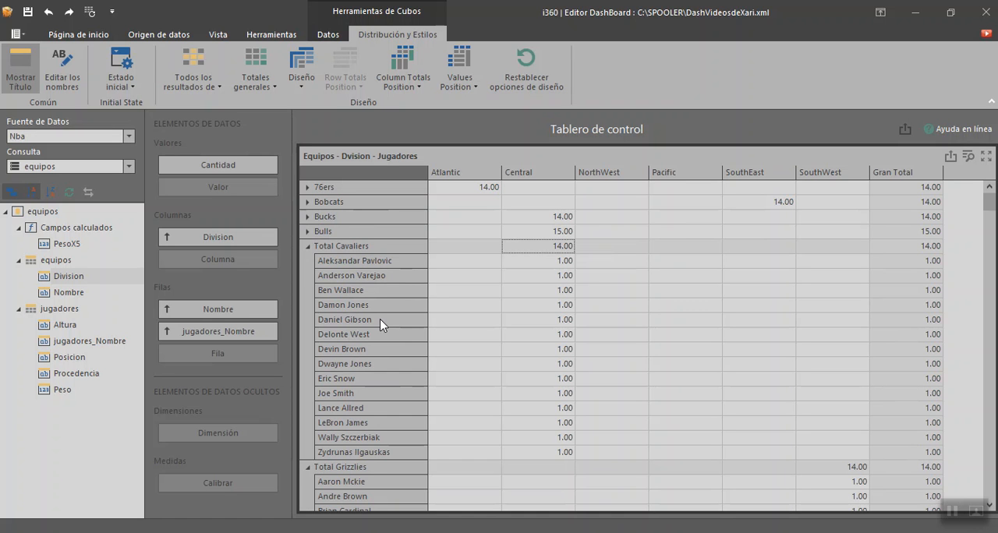
left_click(309, 248)
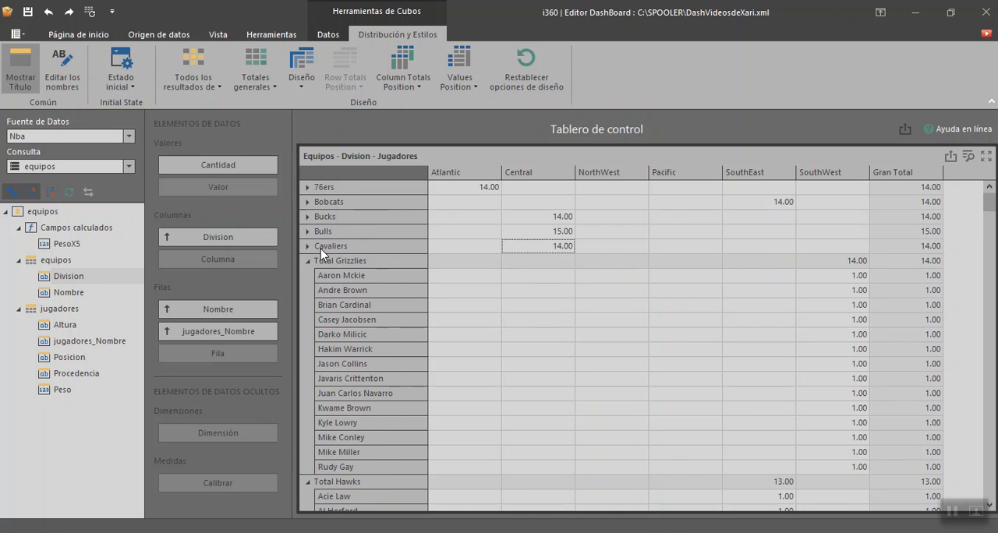
left_click(309, 262)
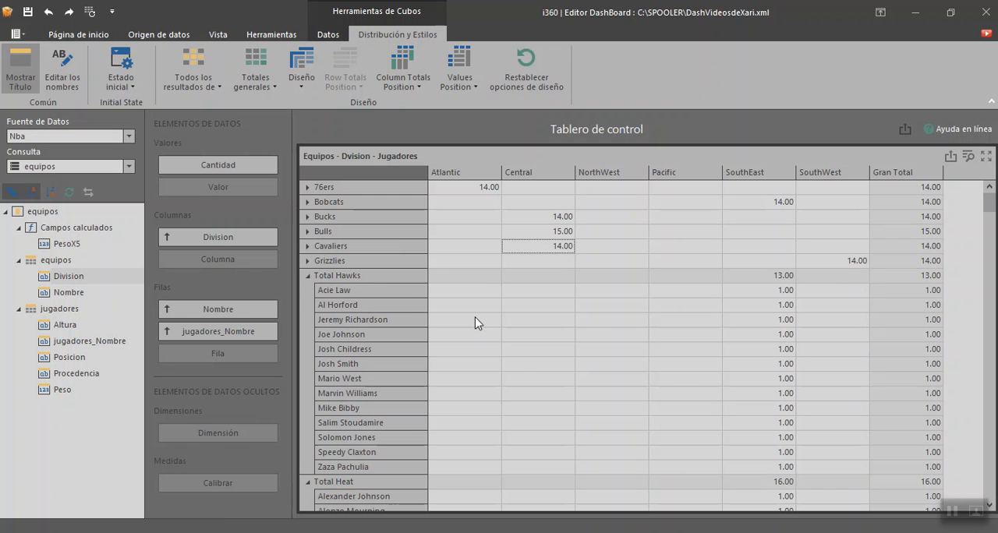
left_click(308, 275)
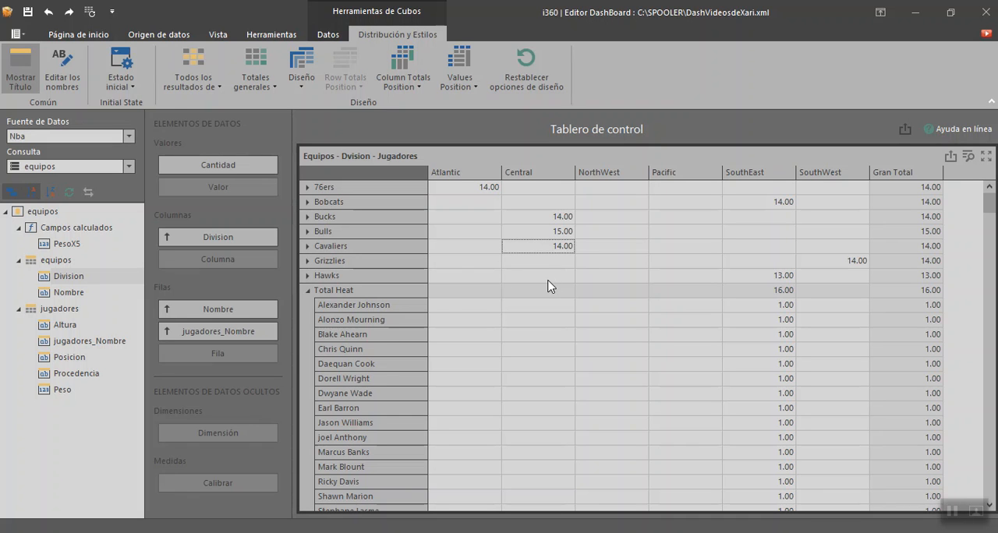
Step: Turn off the row group expansion in the cube's initial state
left_click(121, 77)
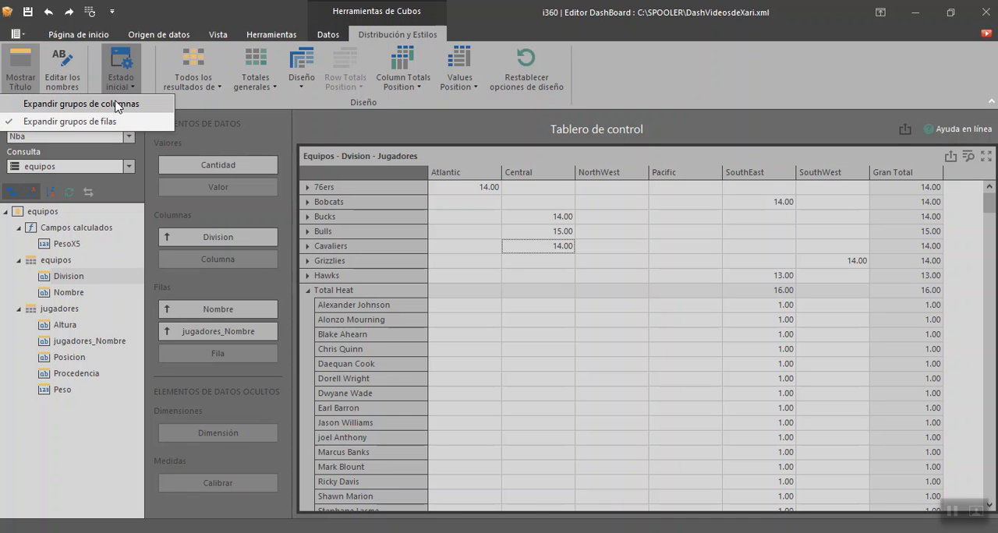
left_click(110, 122)
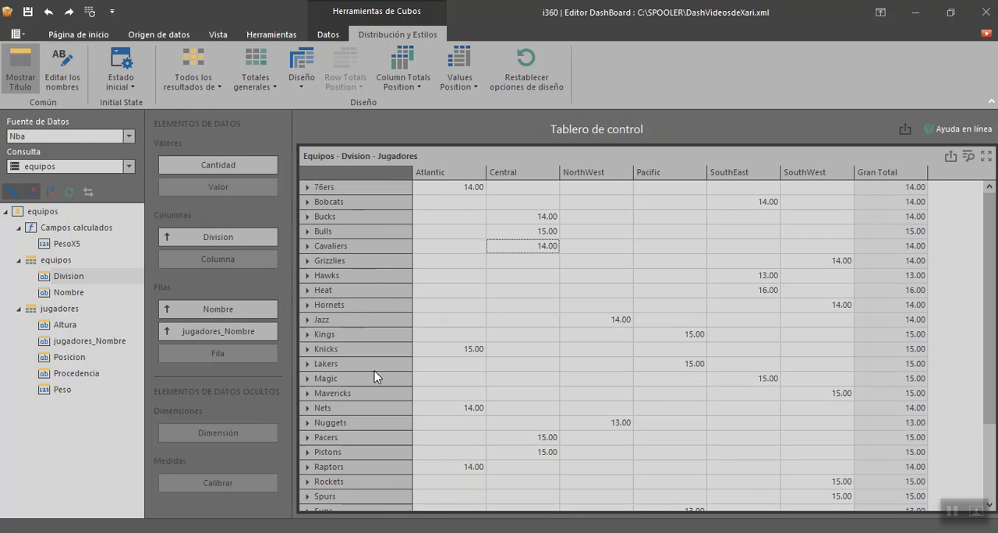
Step: Examine the cube's totals and grand totals options together with its Gran Total row
left_click(220, 87)
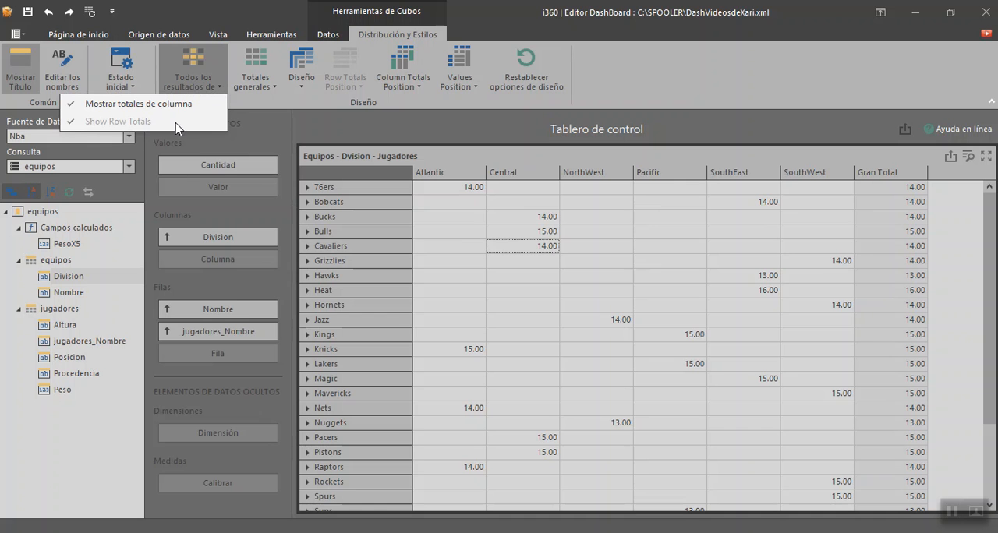
left_click(460, 205)
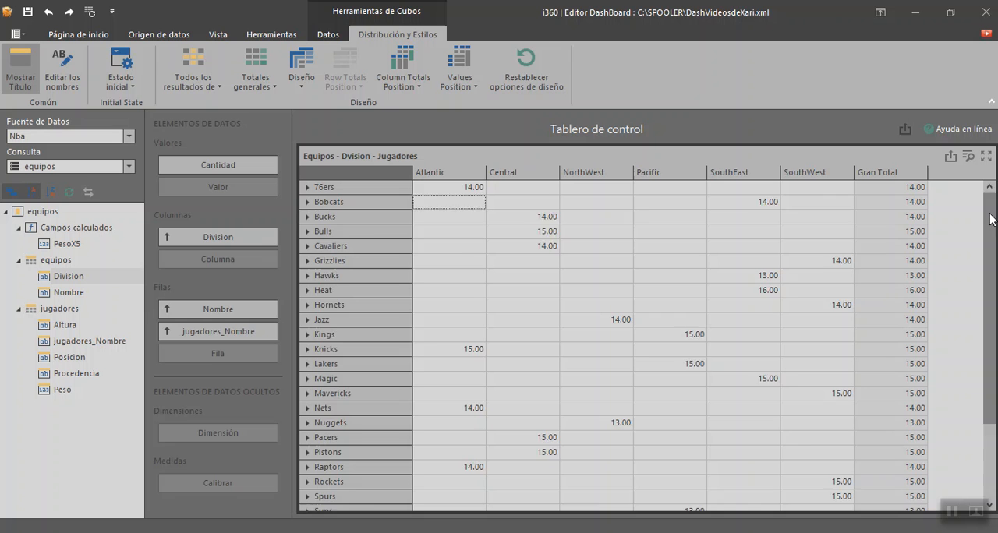
left_click_drag(988, 216, 989, 290)
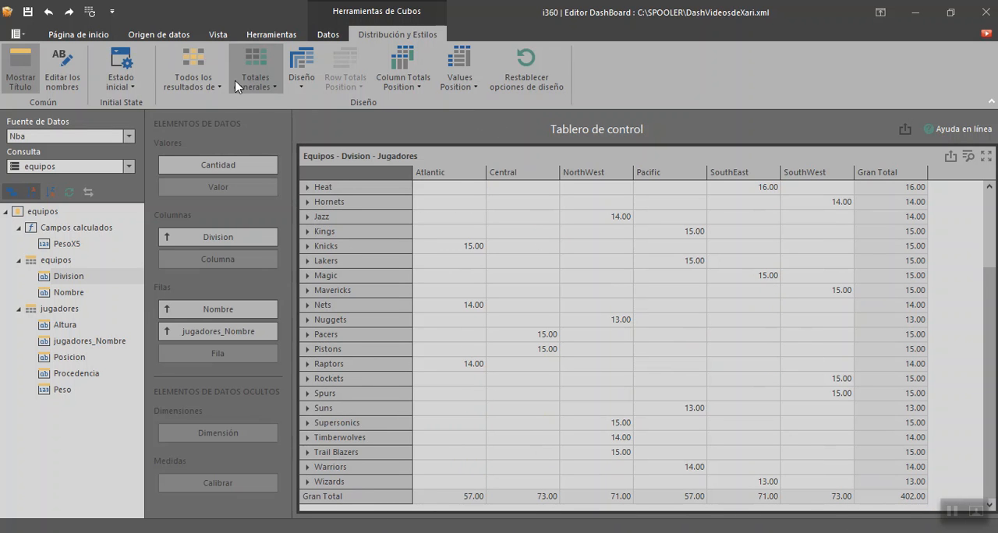
left_click(193, 78)
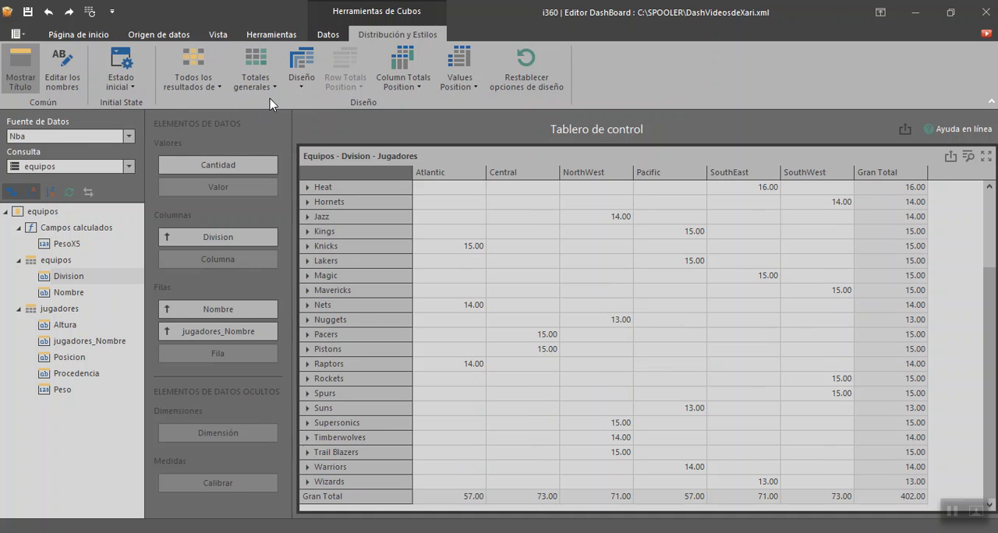
left_click(257, 81)
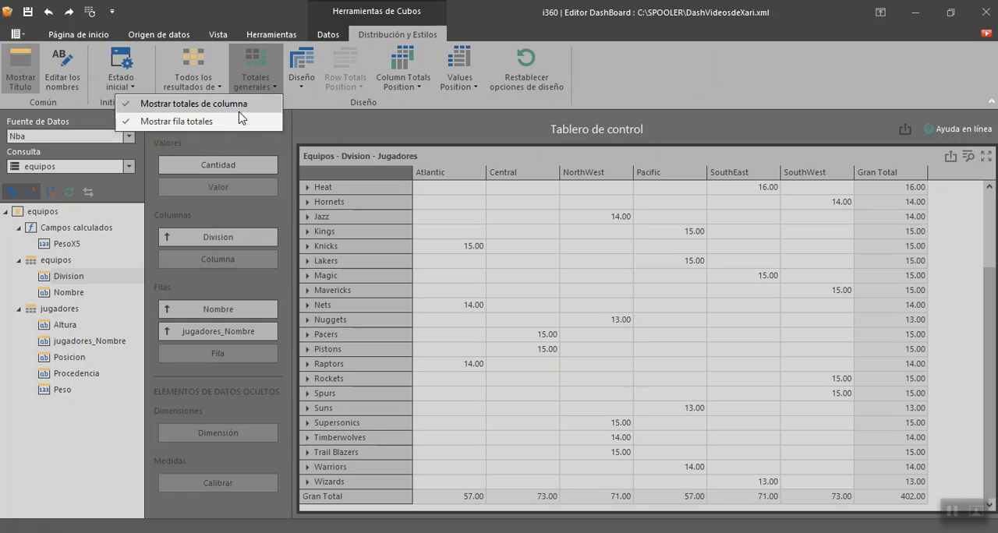
left_click(303, 104)
Step: Switch the cube layout to Tabular, widen the player name column and inspect the Heat team's players before collapsing them
left_click(302, 86)
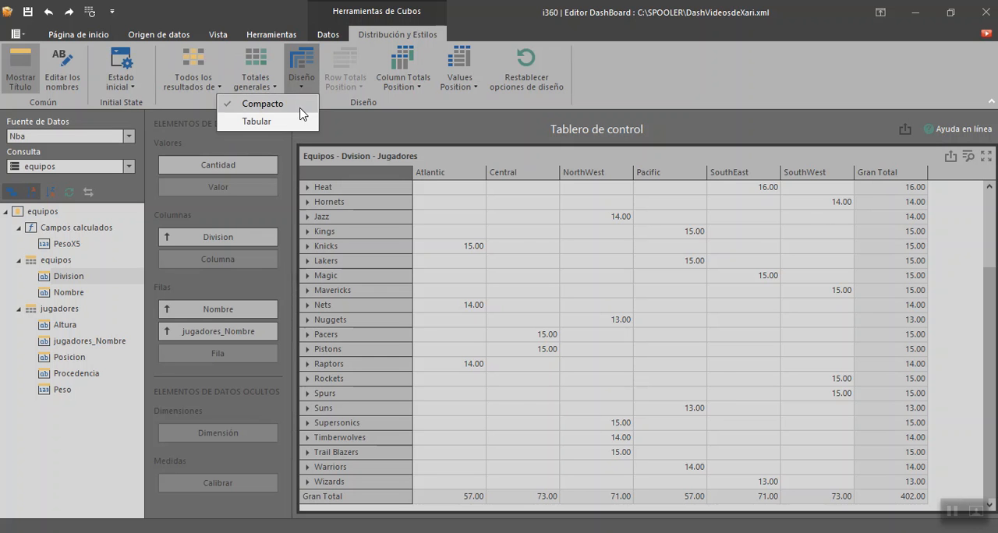
left_click(291, 121)
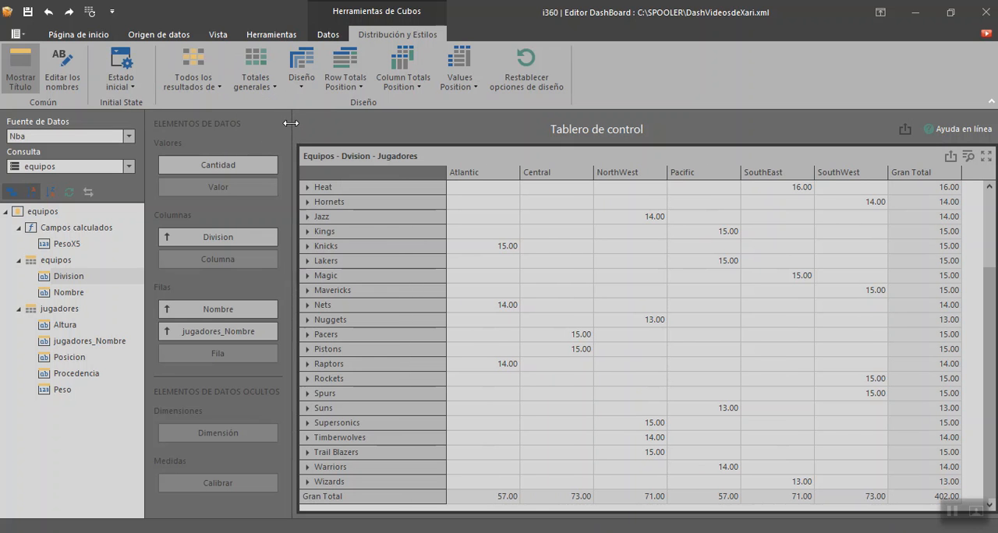
left_click(308, 187)
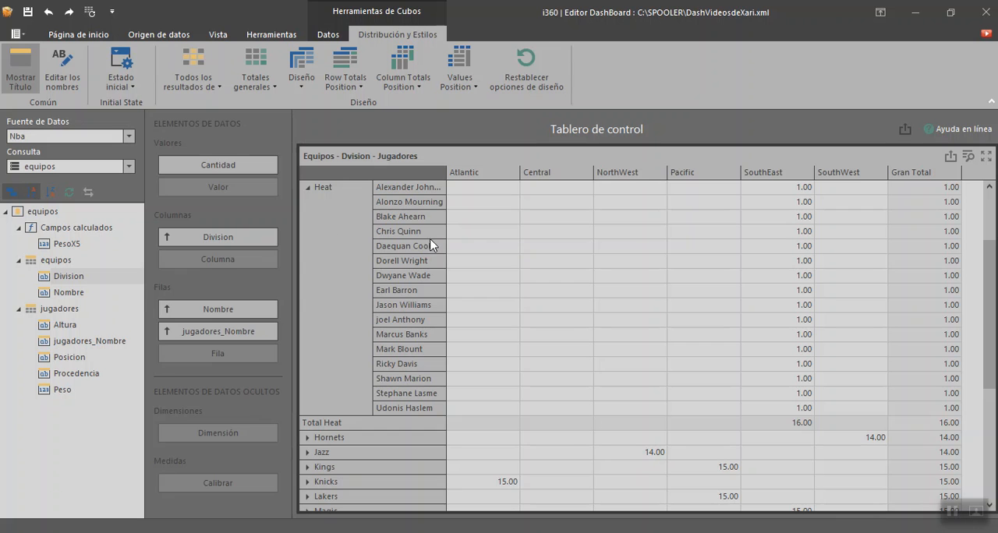
left_click_drag(447, 188, 501, 193)
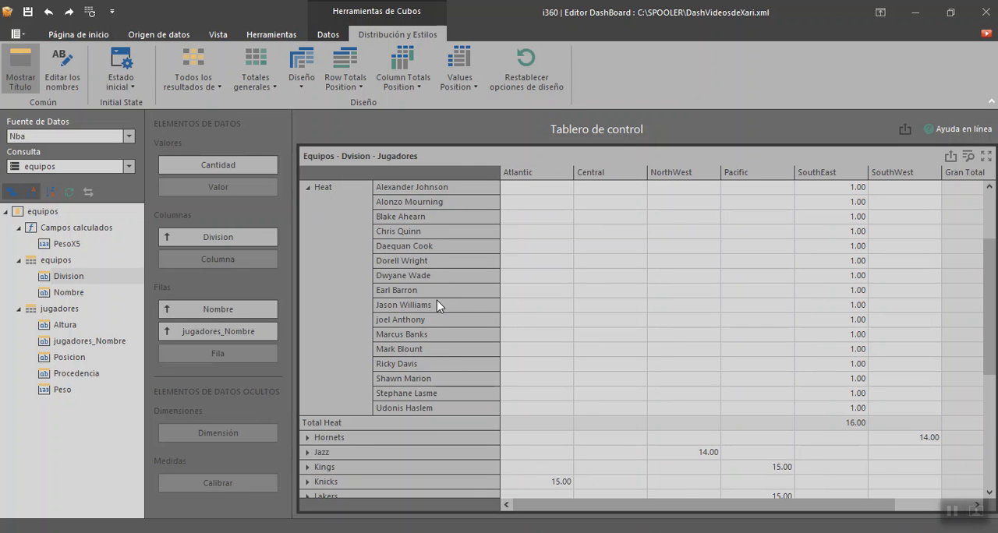
left_click(308, 188)
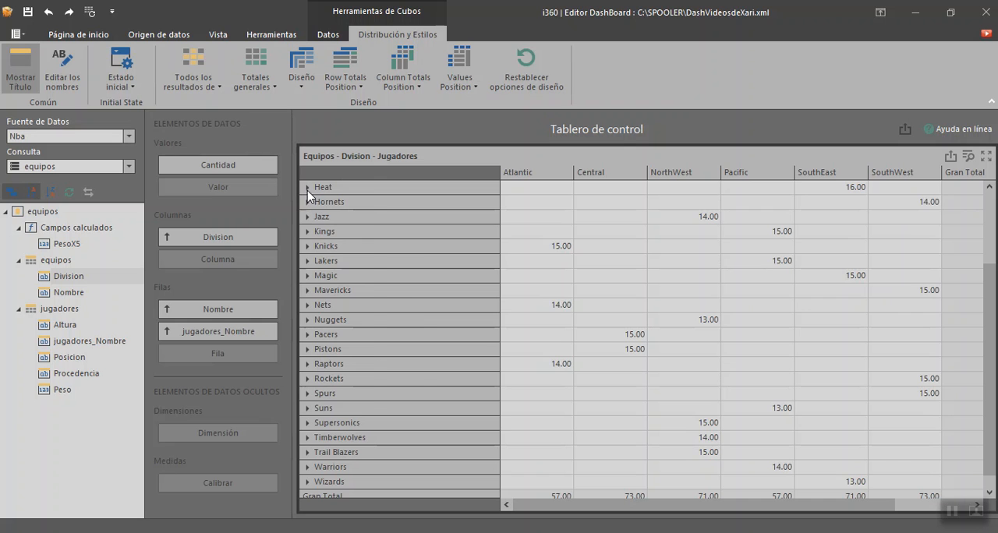
left_click(307, 188)
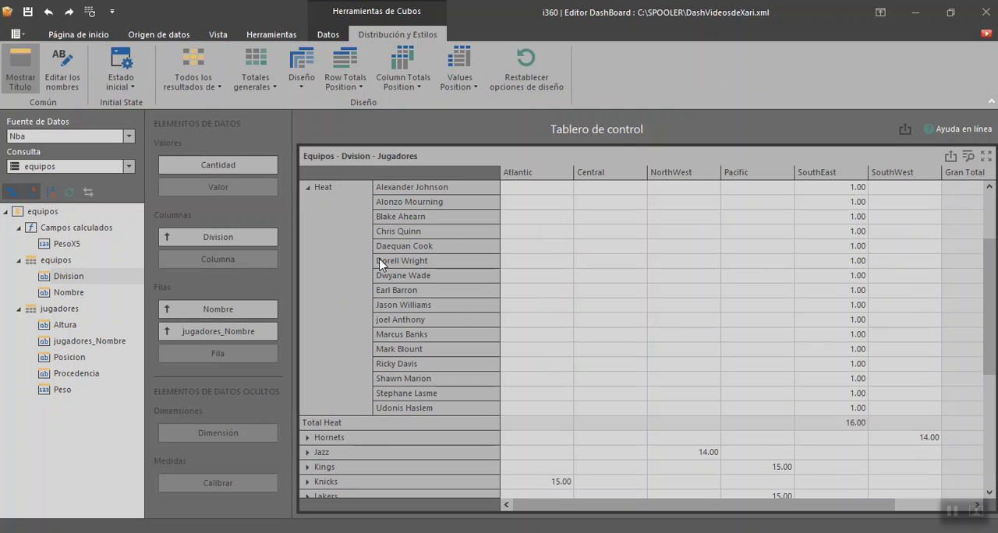
left_click(308, 188)
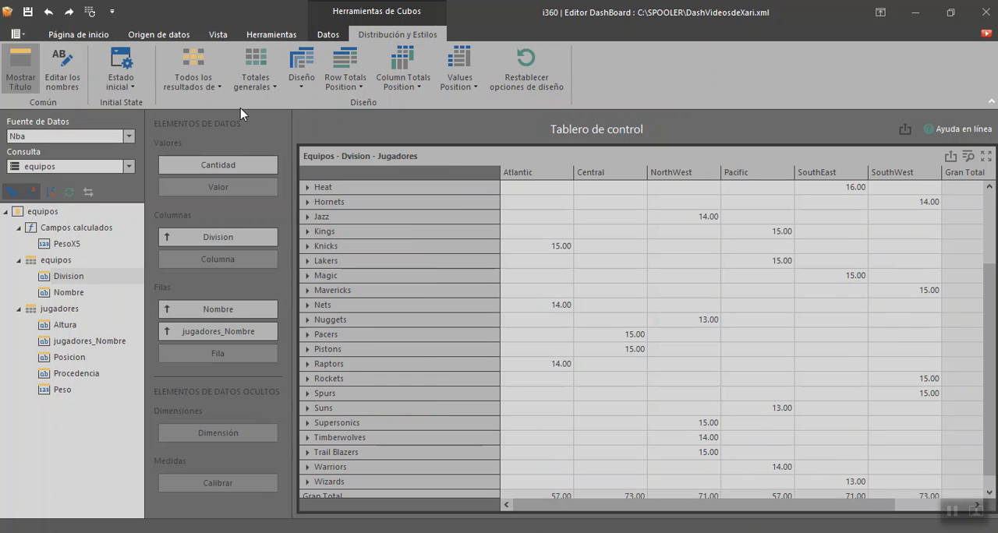
Step: Return the cube layout to Compacto, then expand and collapse the Heat row to compare the display
left_click(301, 86)
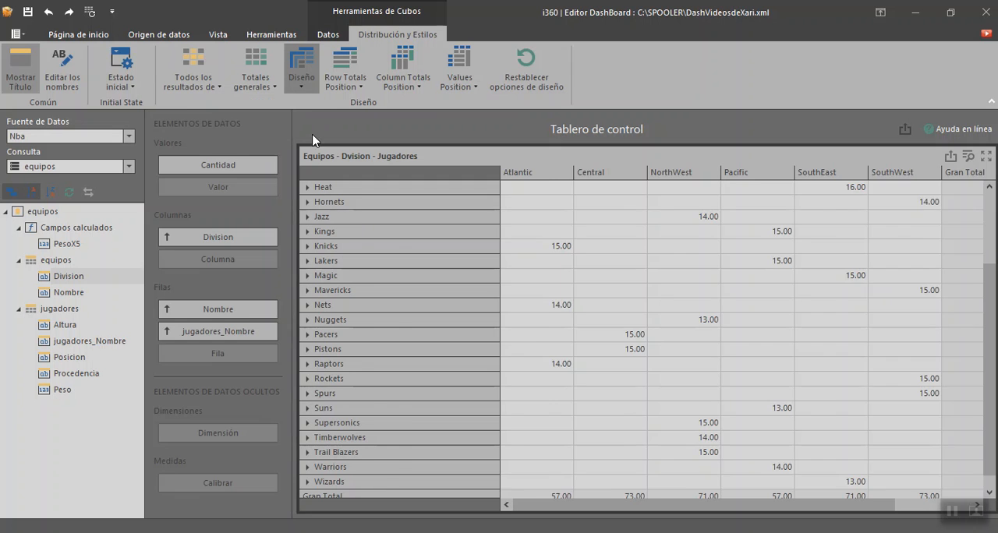
left_click(294, 105)
left_click(308, 188)
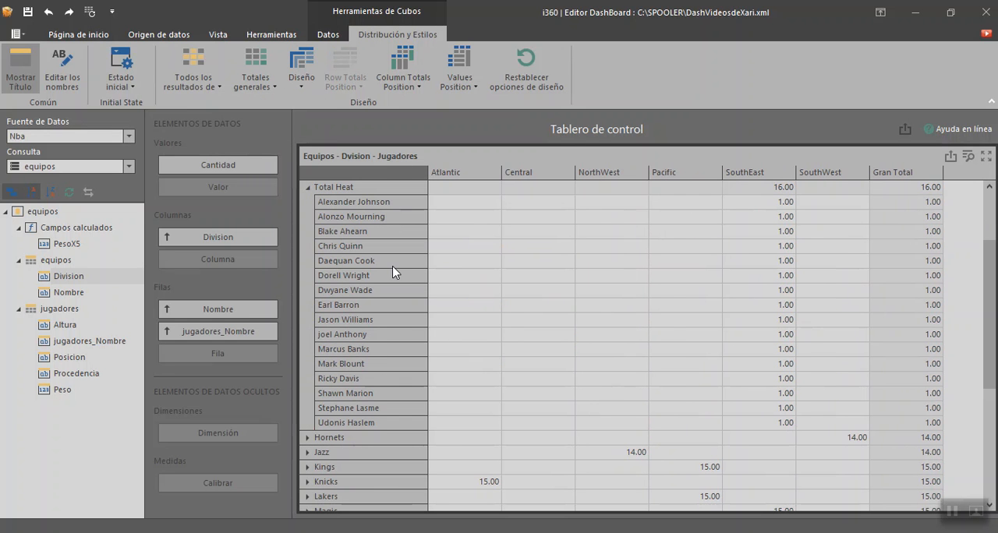
left_click(308, 187)
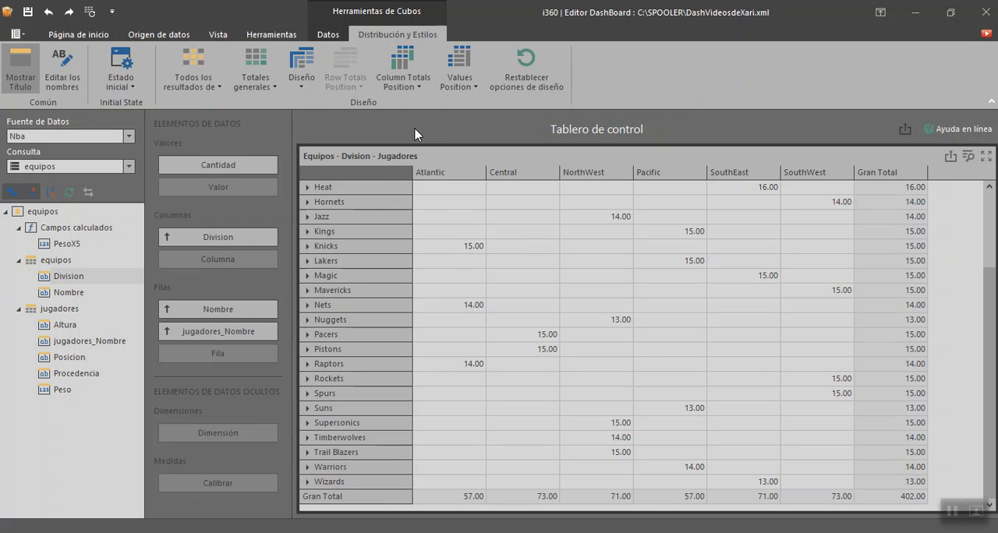
Step: Try the Cerca position for the cube's column totals, inspect the Gran Total column there, and return the position to Lejos
left_click(426, 92)
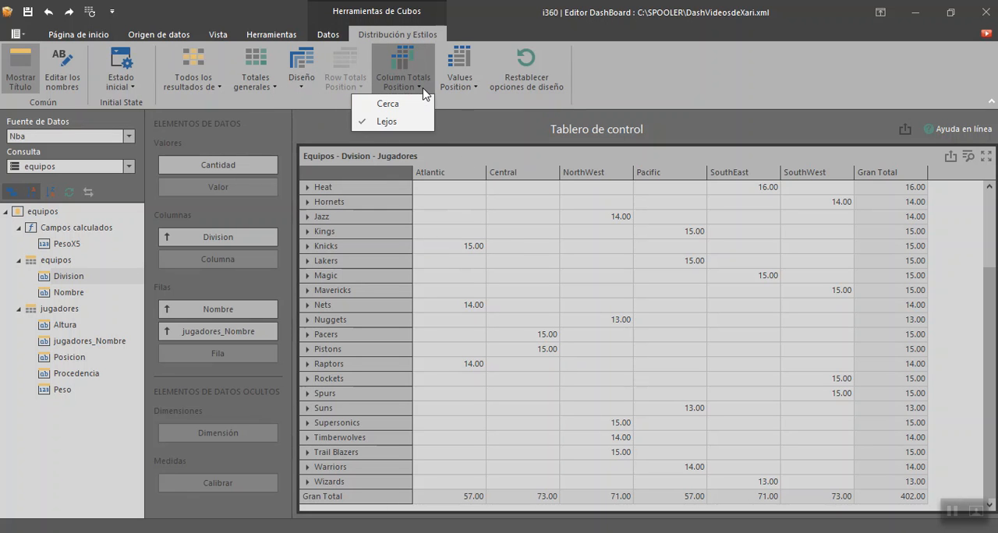
left_click(669, 249)
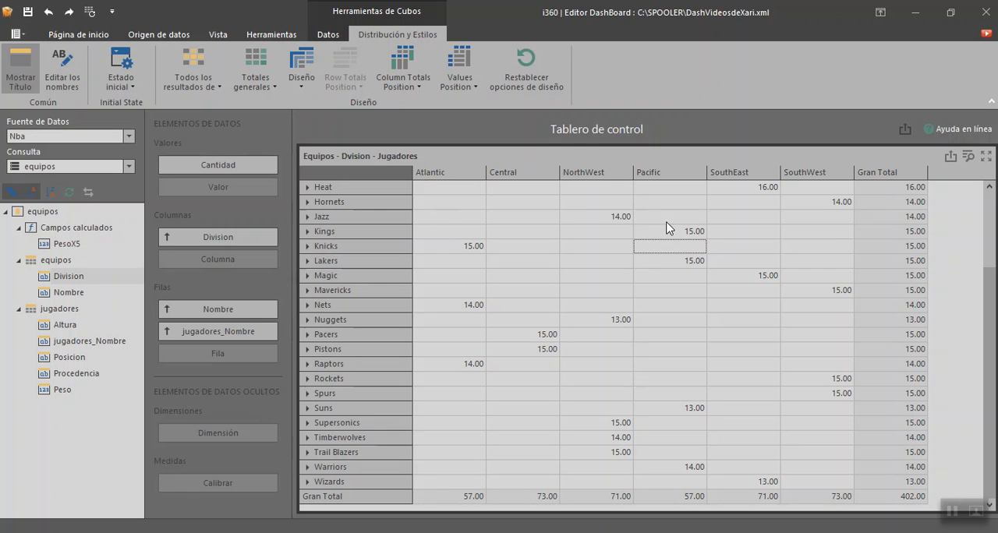
left_click(421, 89)
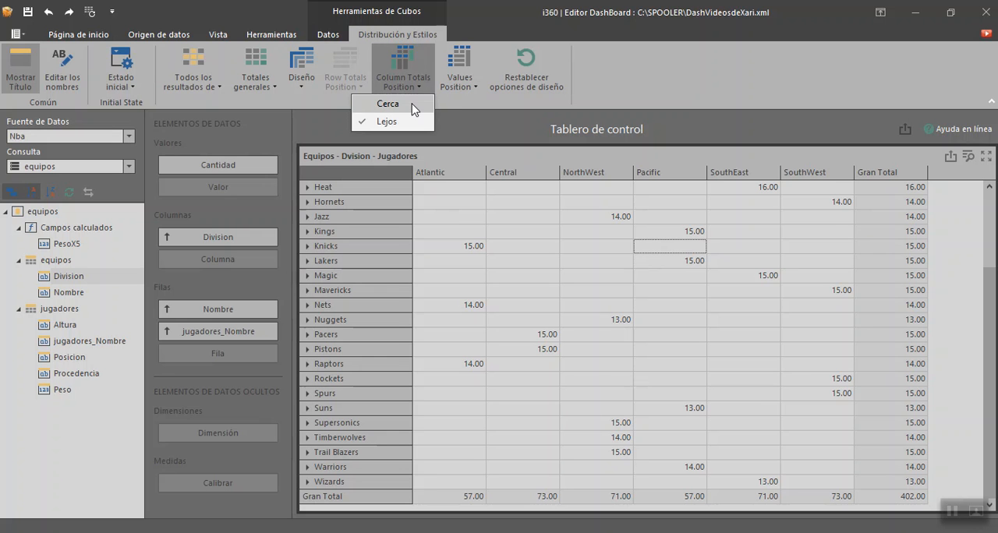
left_click(387, 103)
left_click(452, 204)
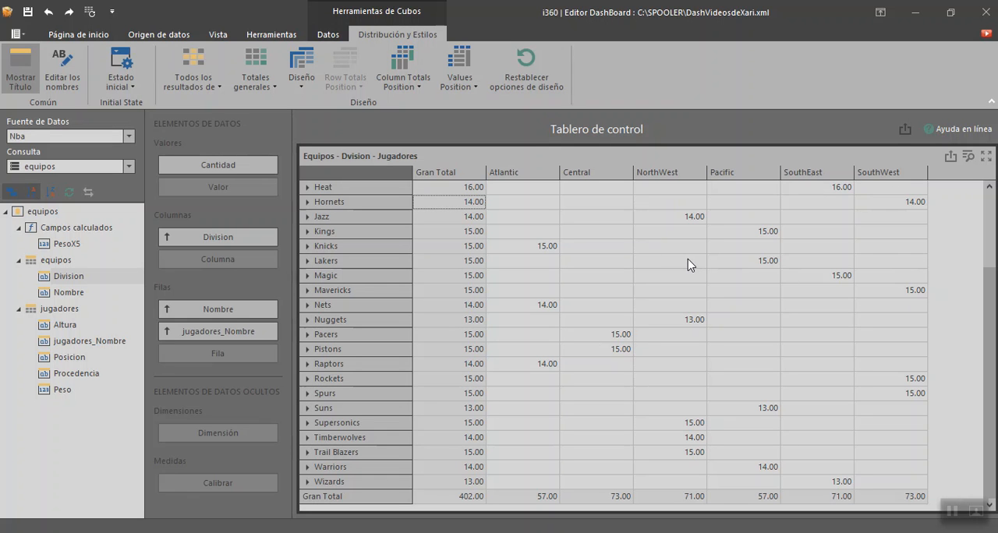
left_click(448, 188)
left_click(403, 78)
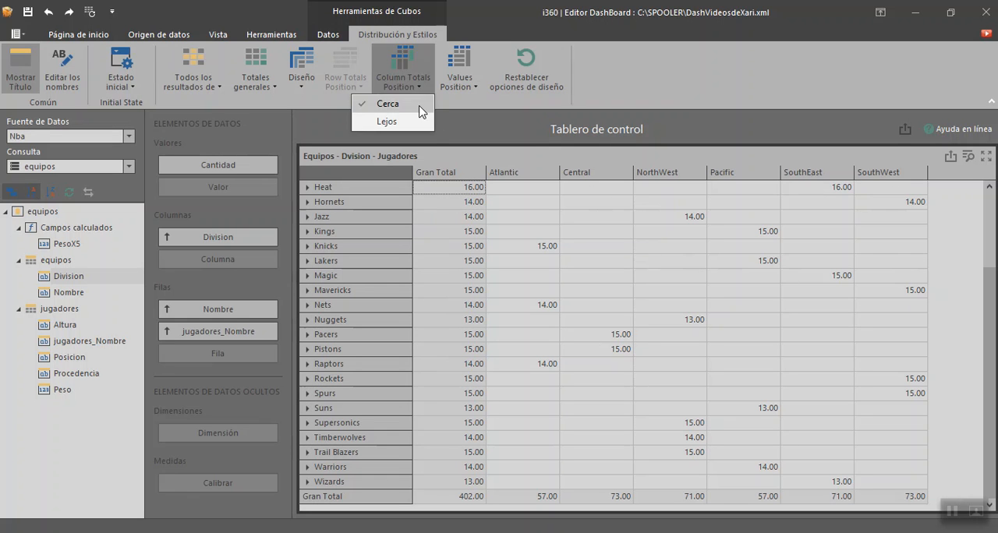
left_click(402, 124)
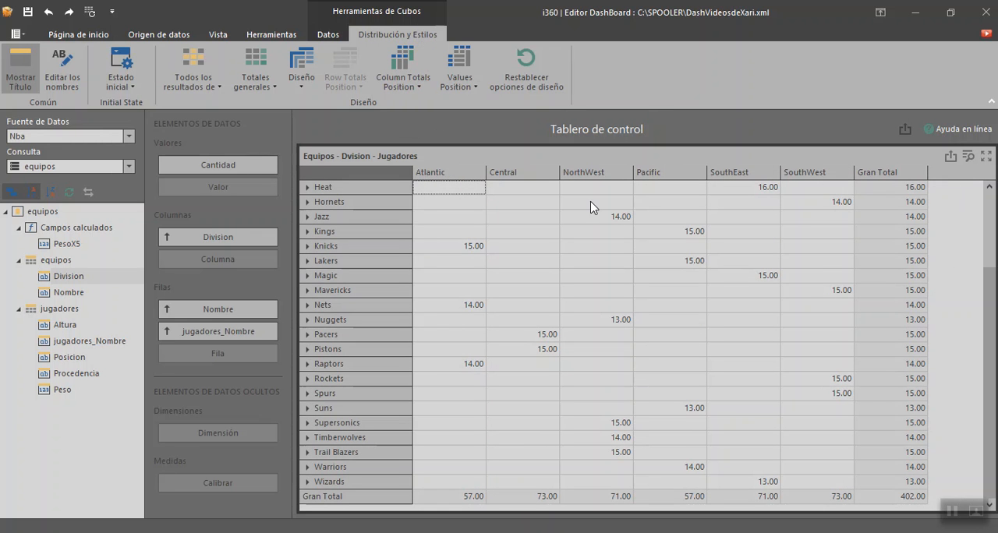
Step: Alternate the cube's values position between Filas and Columnas to compare the display, finishing on Columnas
left_click(472, 86)
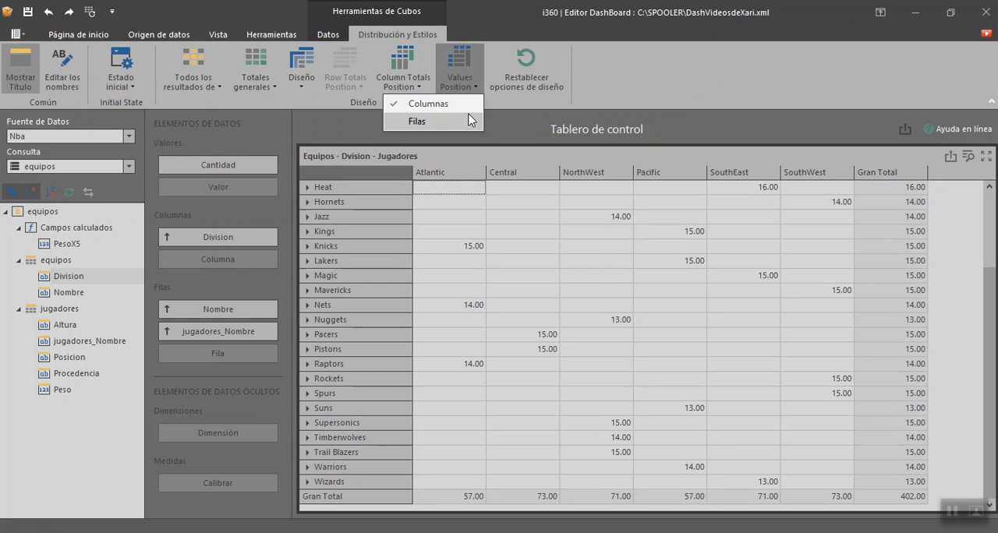
left_click(463, 124)
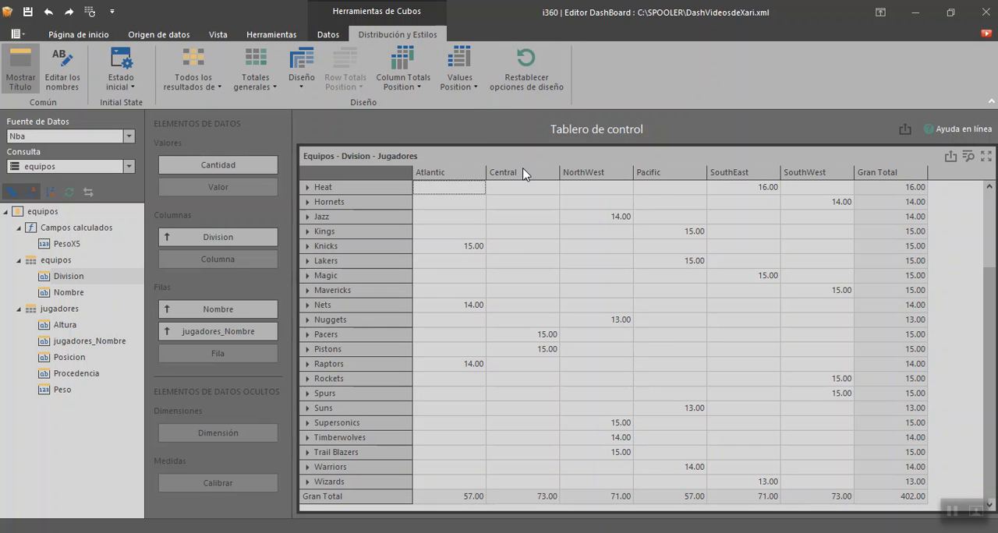
left_click(475, 87)
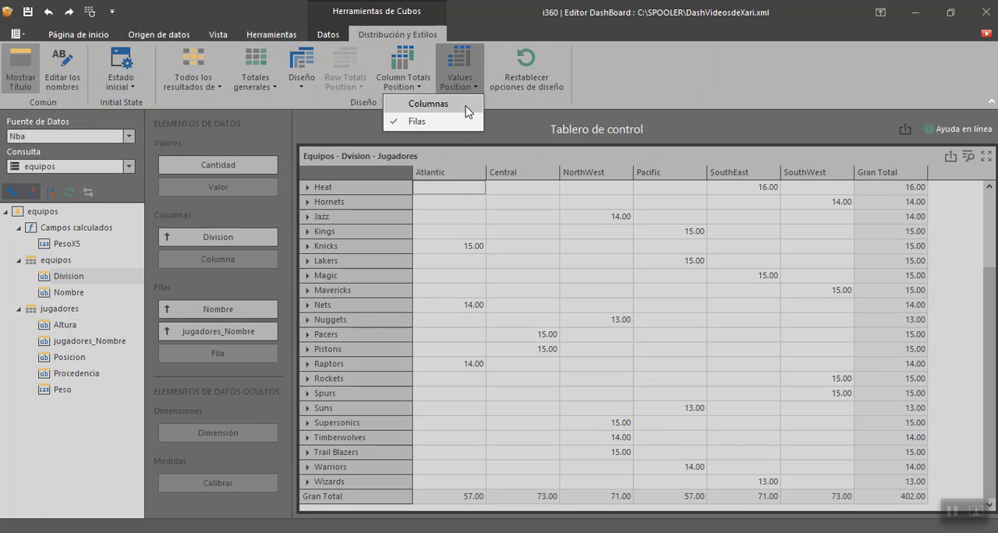
left_click(466, 107)
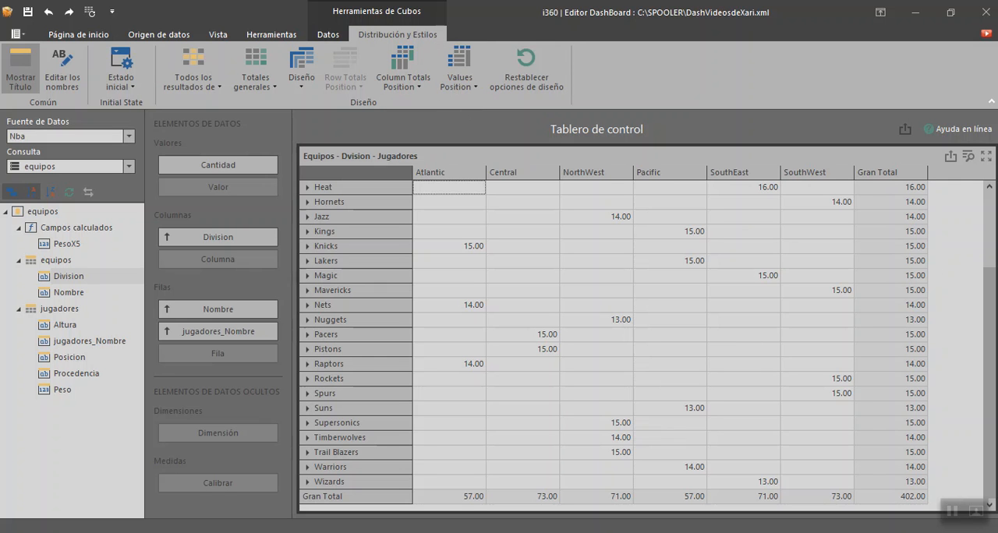
scroll(991, 304, "up", 3)
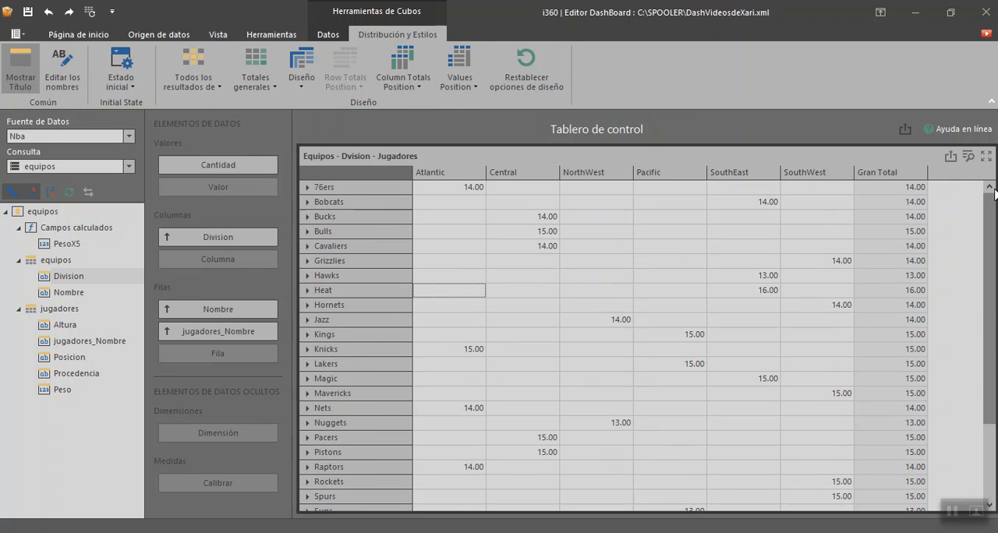
left_click(475, 94)
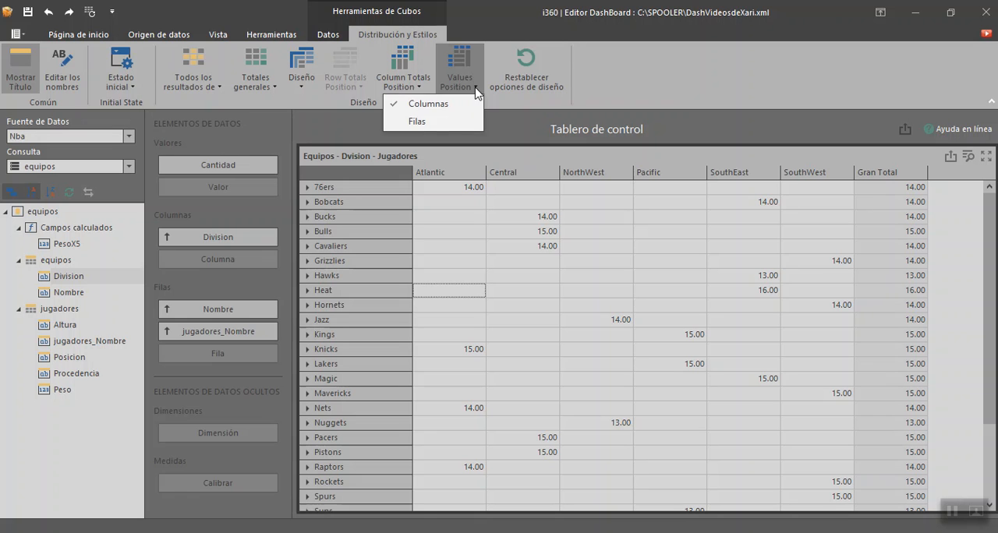
left_click(445, 128)
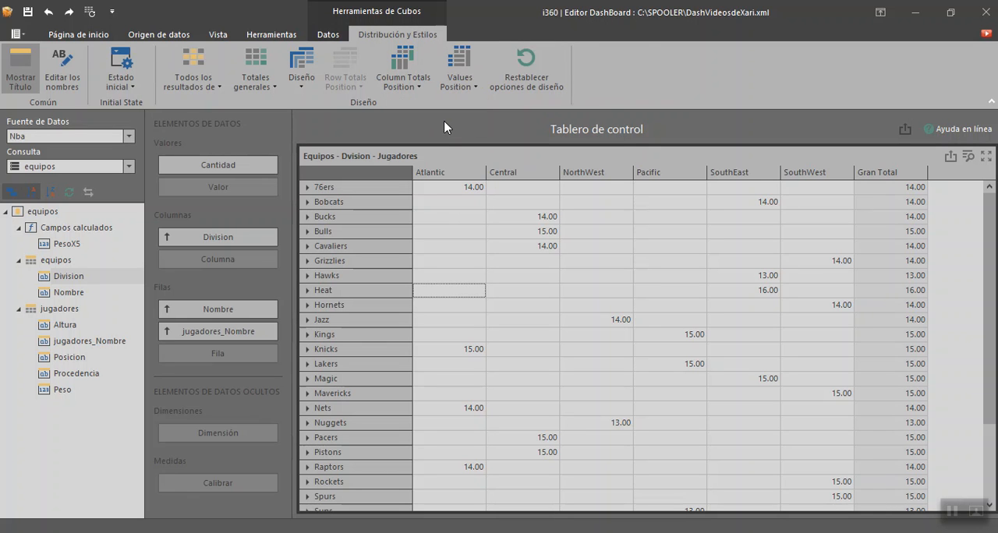
left_click(479, 91)
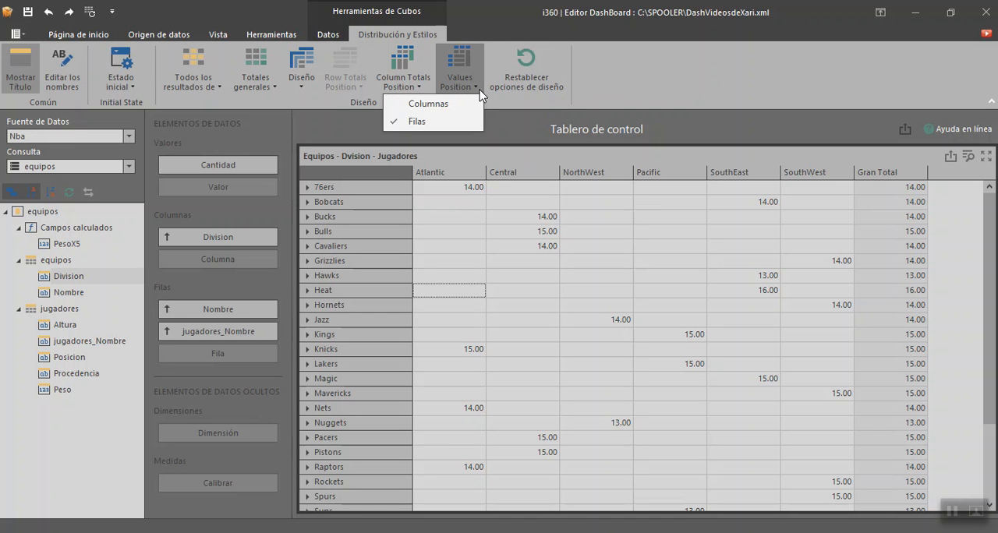
left_click(427, 105)
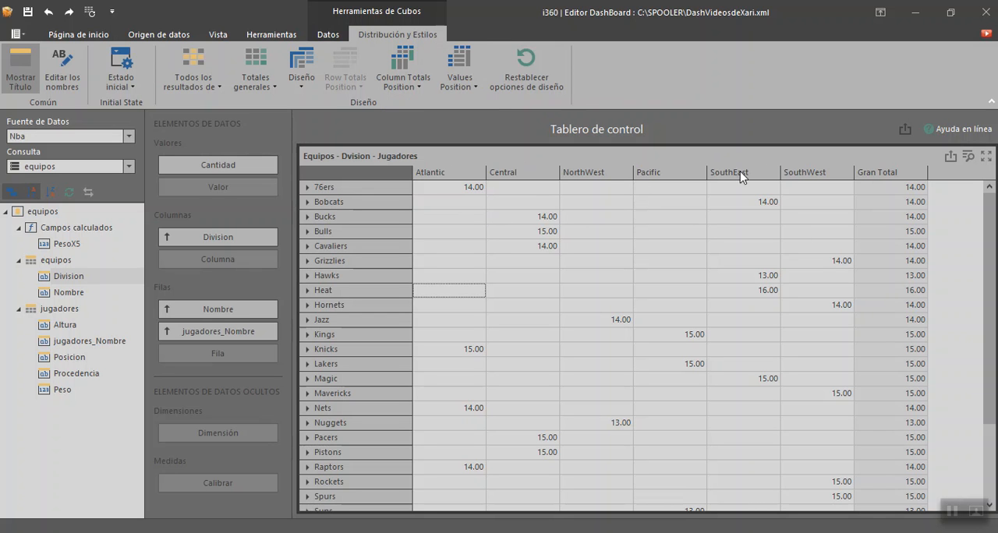
left_click(554, 222)
left_click(474, 205)
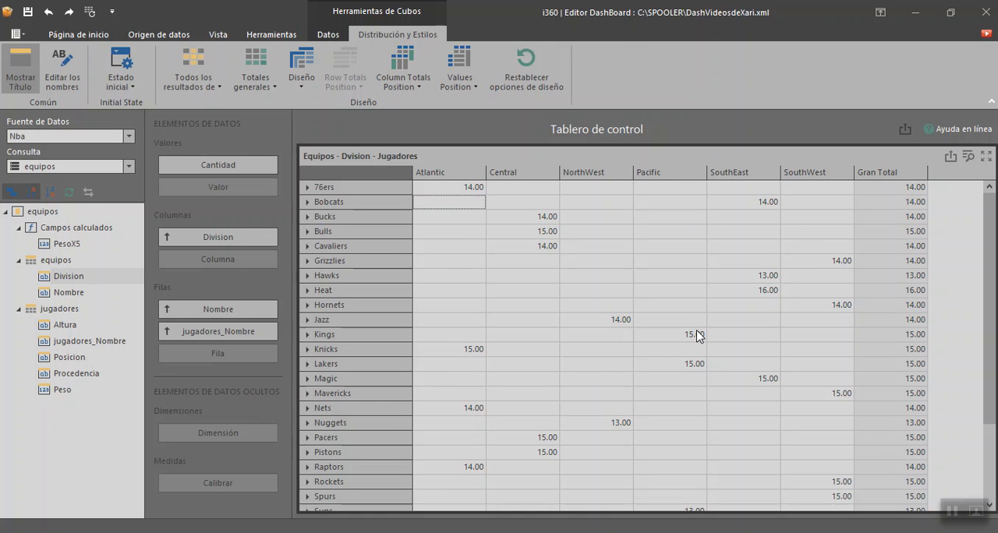
left_click(679, 261)
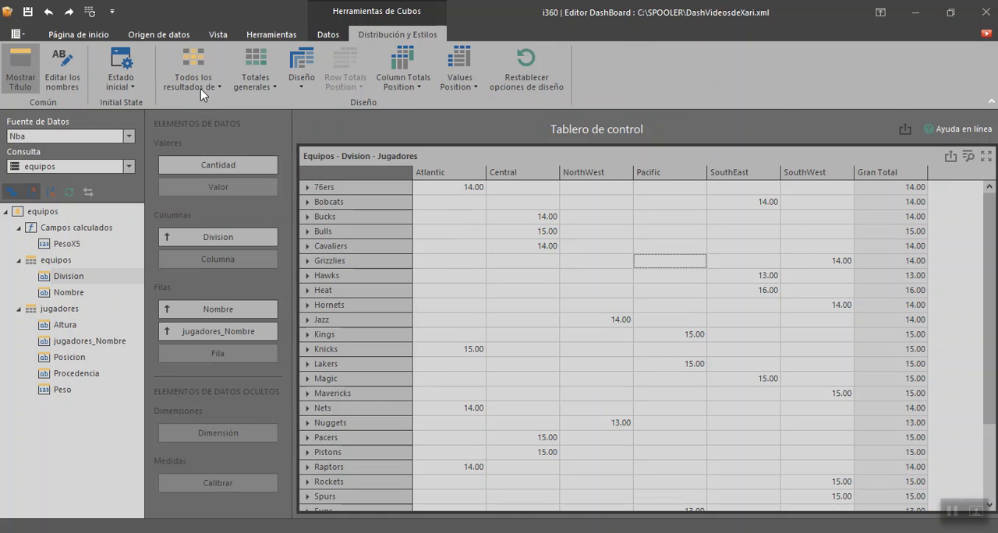
Step: Set the numeric format of the Cantidad value to a precision of 0, keeping the Número type and Unitarios unit
left_click(99, 35)
left_click(514, 250)
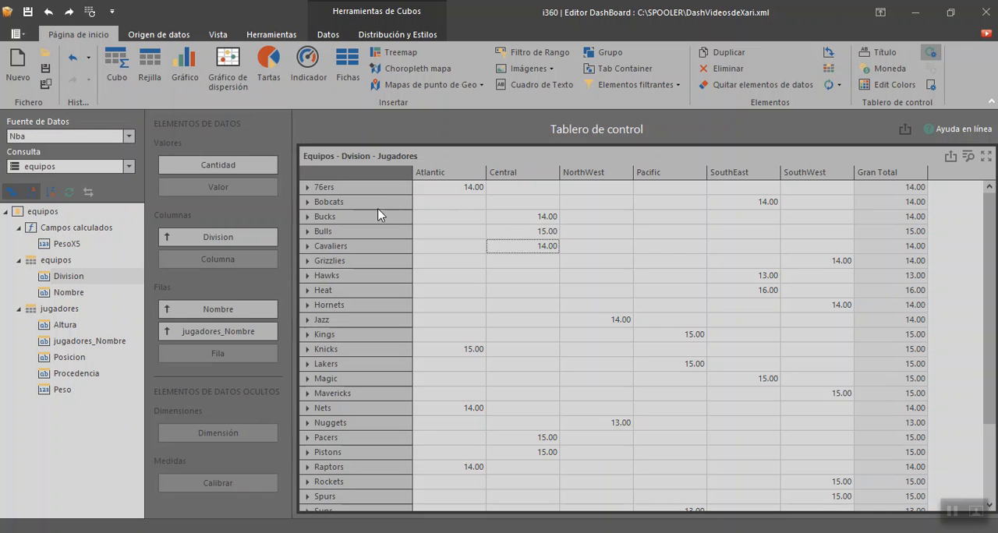
left_click(272, 166)
left_click(538, 233)
left_click(542, 214)
left_click(537, 250)
left_click(271, 165)
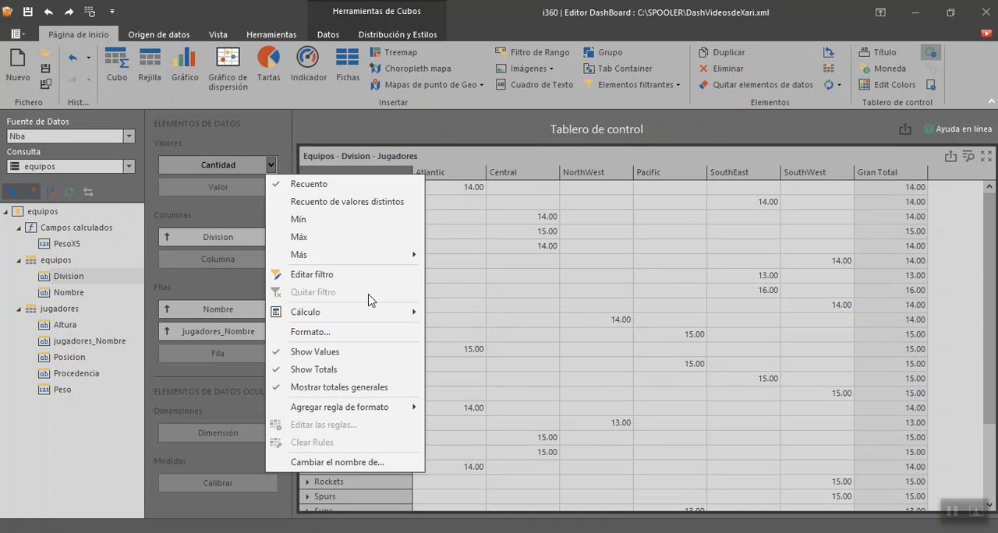
left_click(345, 333)
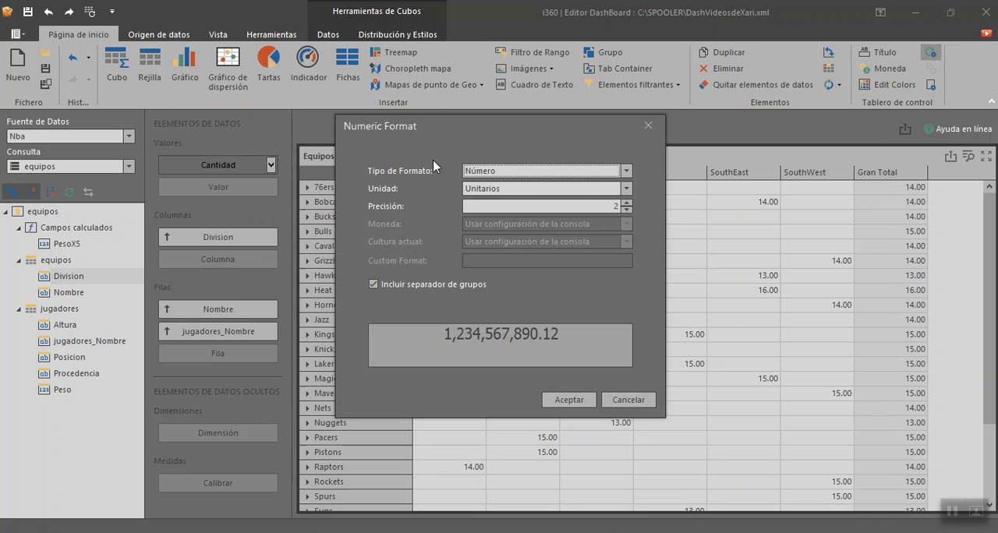
left_click(627, 188)
left_click(628, 192)
left_click(626, 210)
left_click(626, 210)
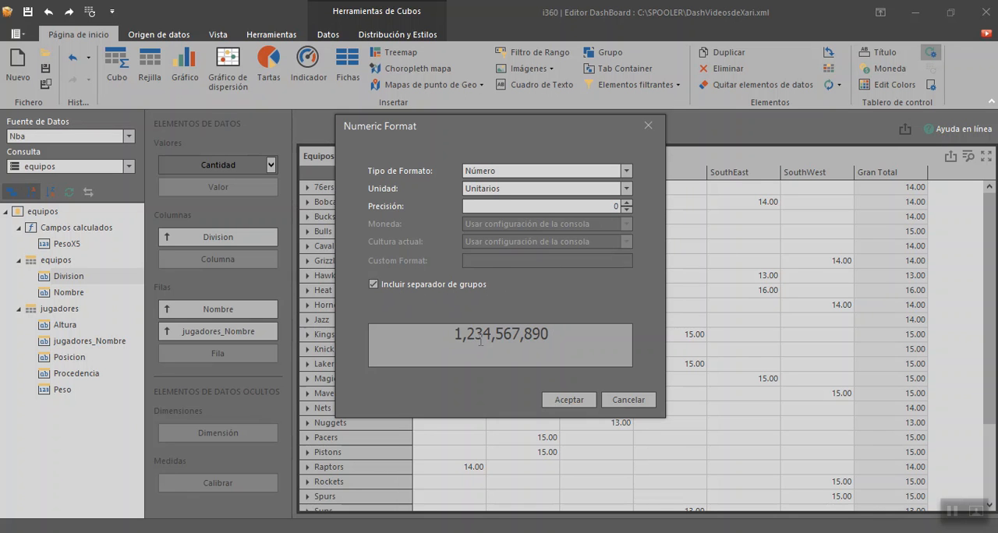
left_click(569, 400)
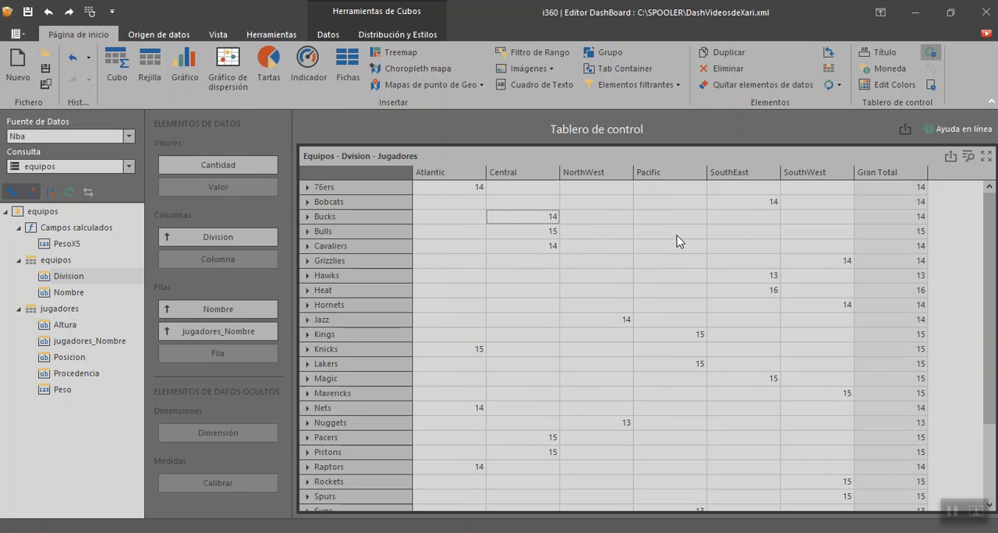
Step: Examine the reformatted player counts and totals throughout the cube, and look over the cube's context options
scroll(770, 254, "down", 3)
scroll(770, 254, "up", 3)
right_click(462, 178)
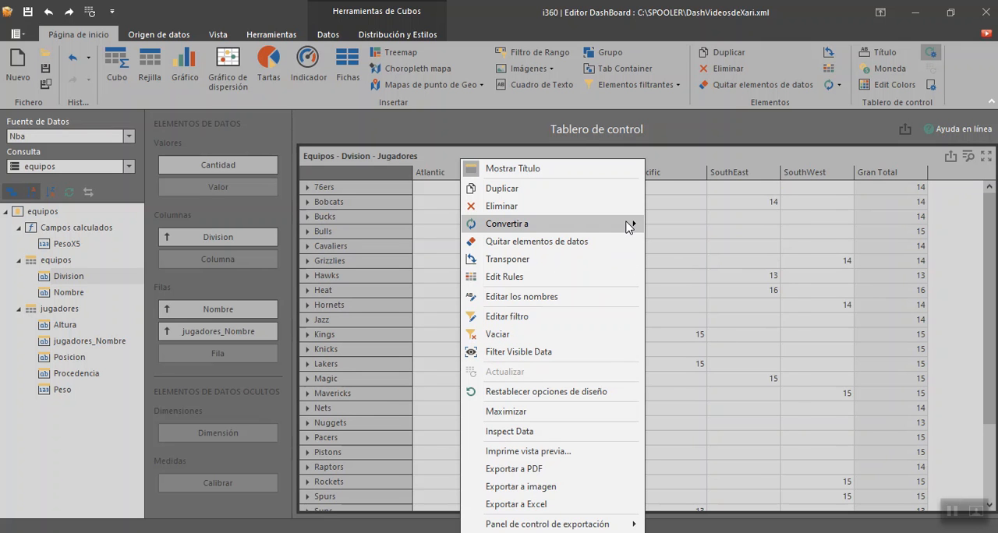
mouse_move(629, 226)
left_click(687, 199)
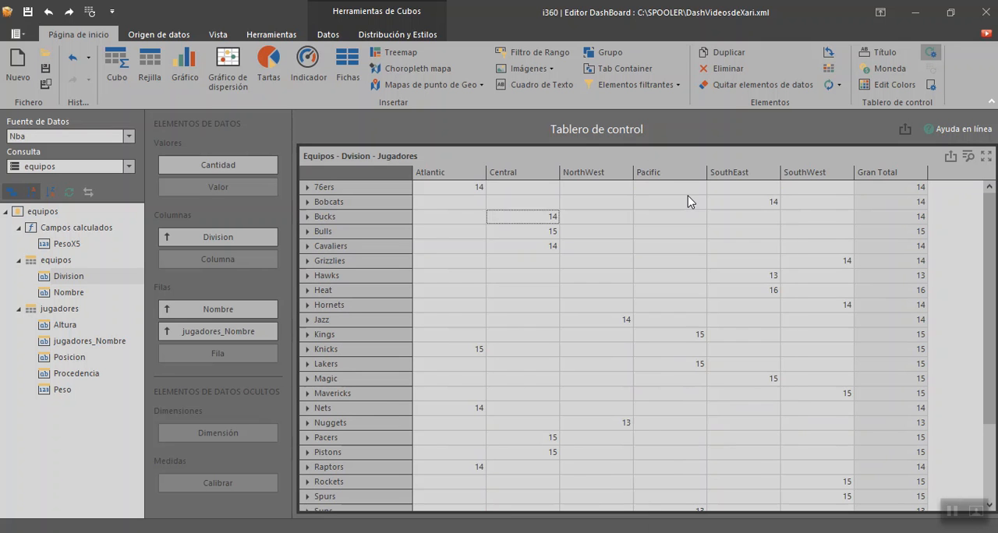
left_click(773, 278)
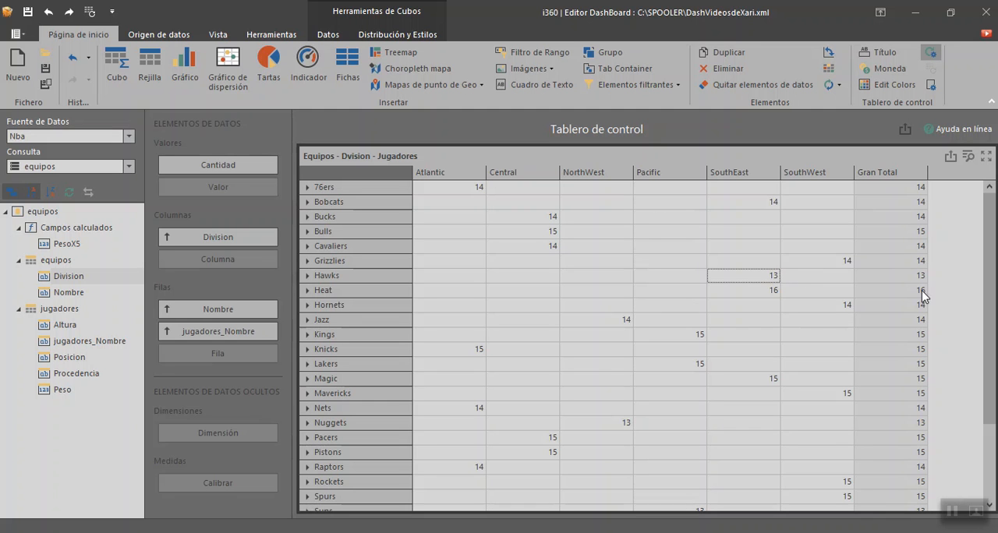
scroll(989, 312, "down", 3)
scroll(989, 312, "up", 3)
left_click(538, 235)
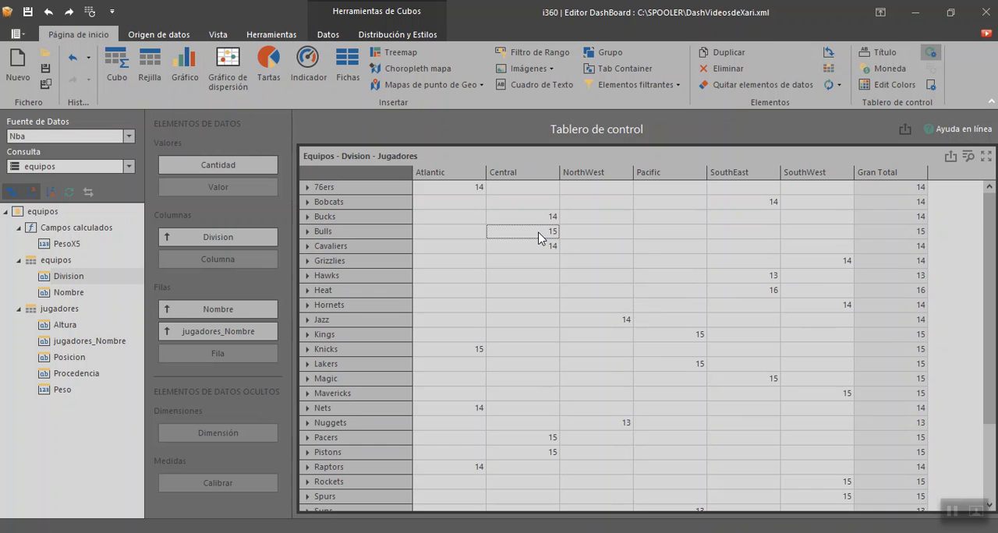